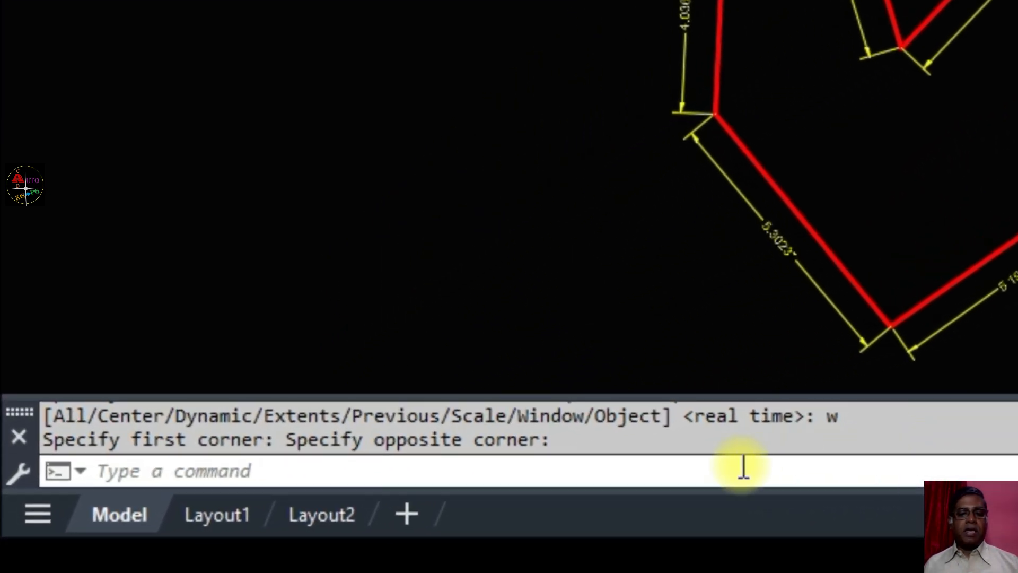
Measure the irregular polygon's area with the AREA command, picking its corners clockwise from the lower end of the 4.0366" edge
type("aa")
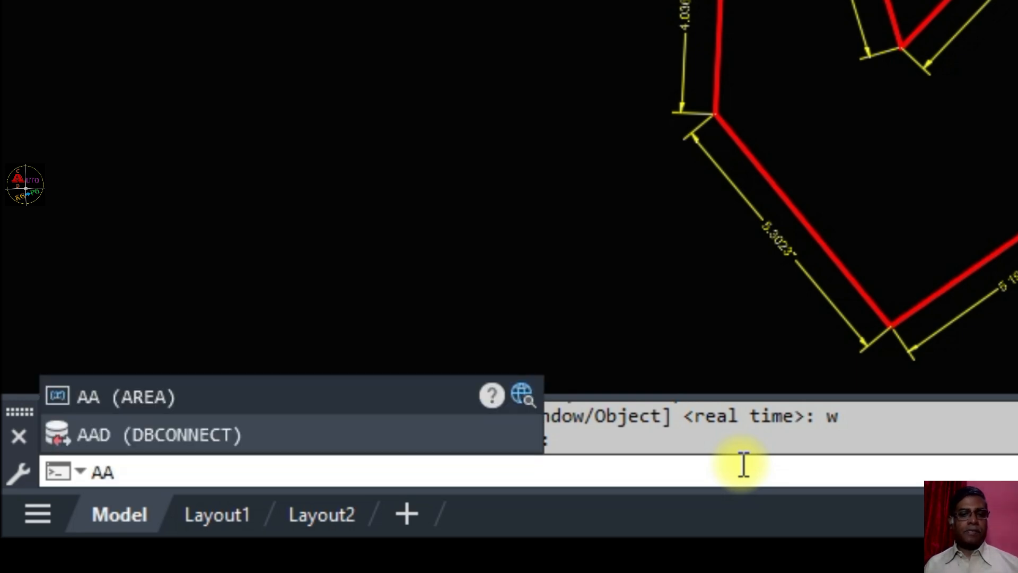
key("Return")
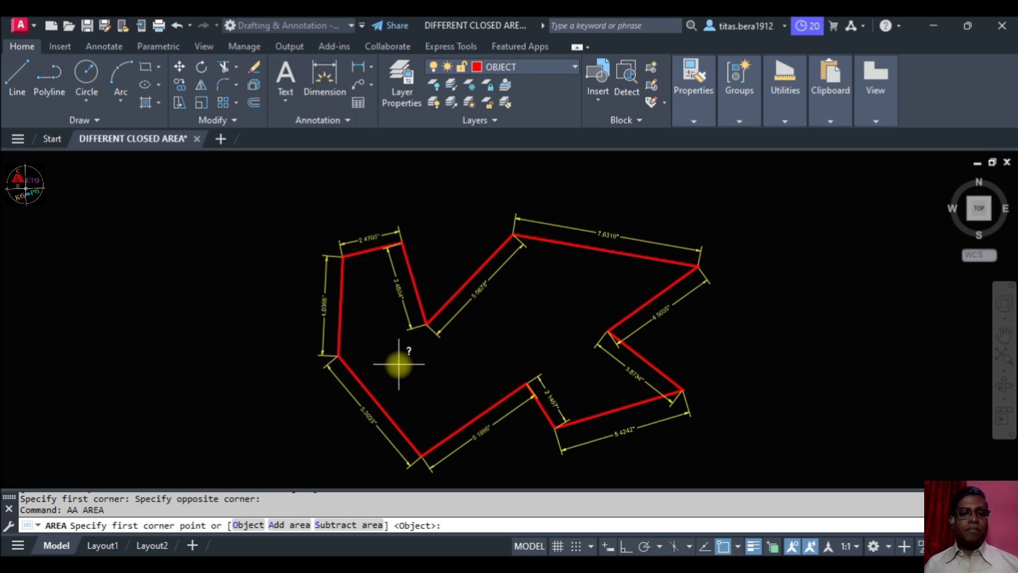
left_click(337, 354)
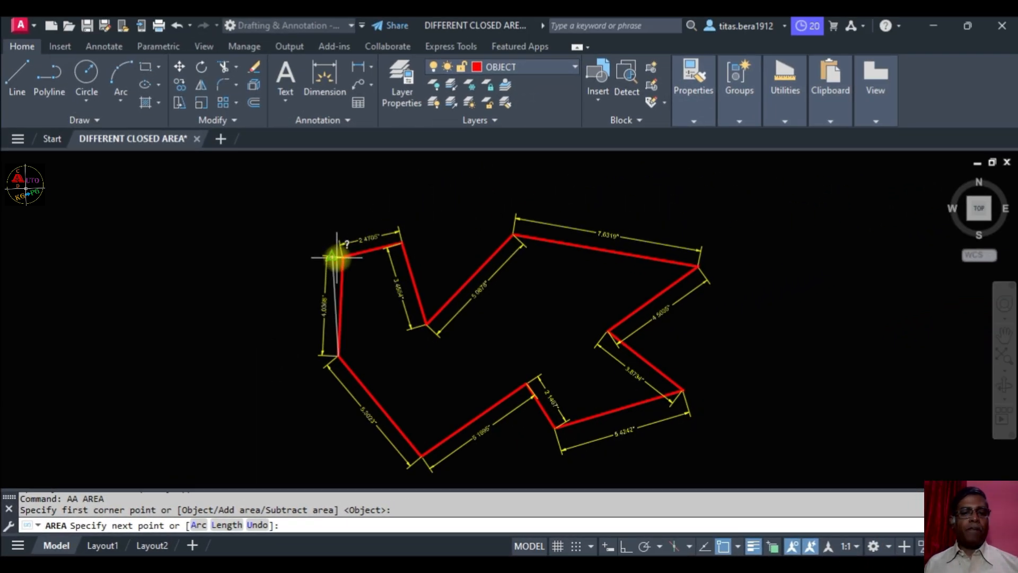
left_click(342, 257)
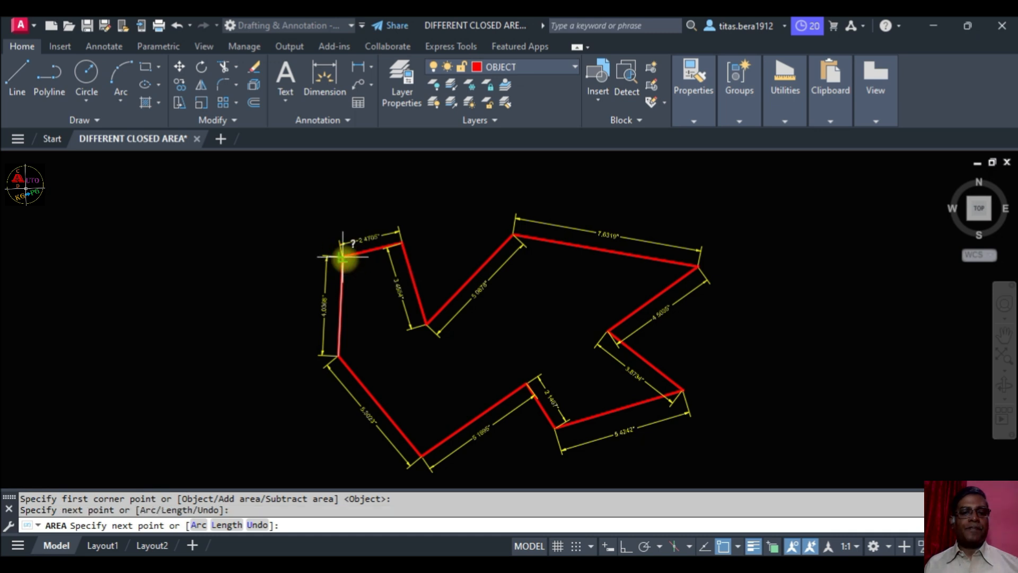
left_click(402, 242)
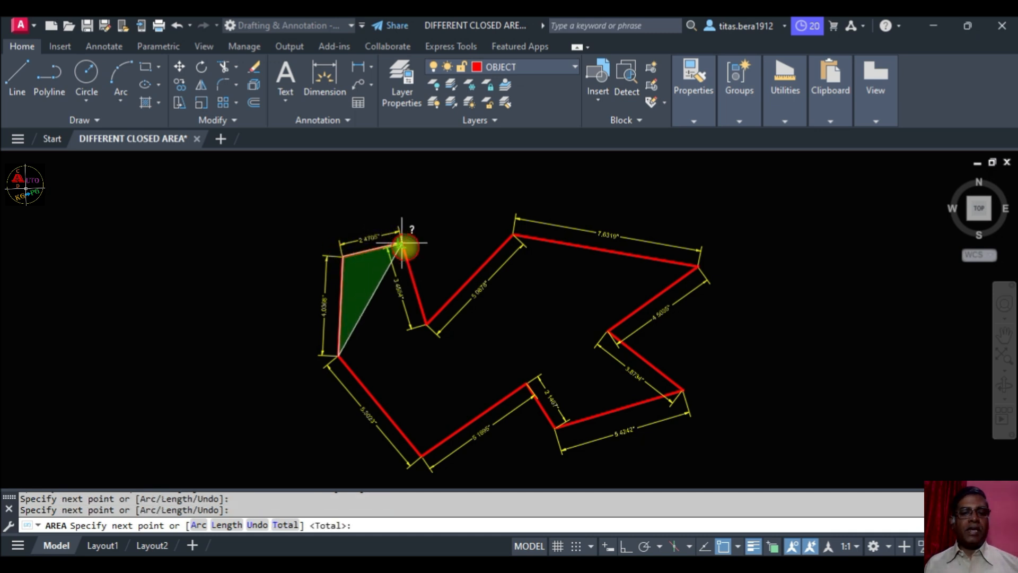
left_click(428, 320)
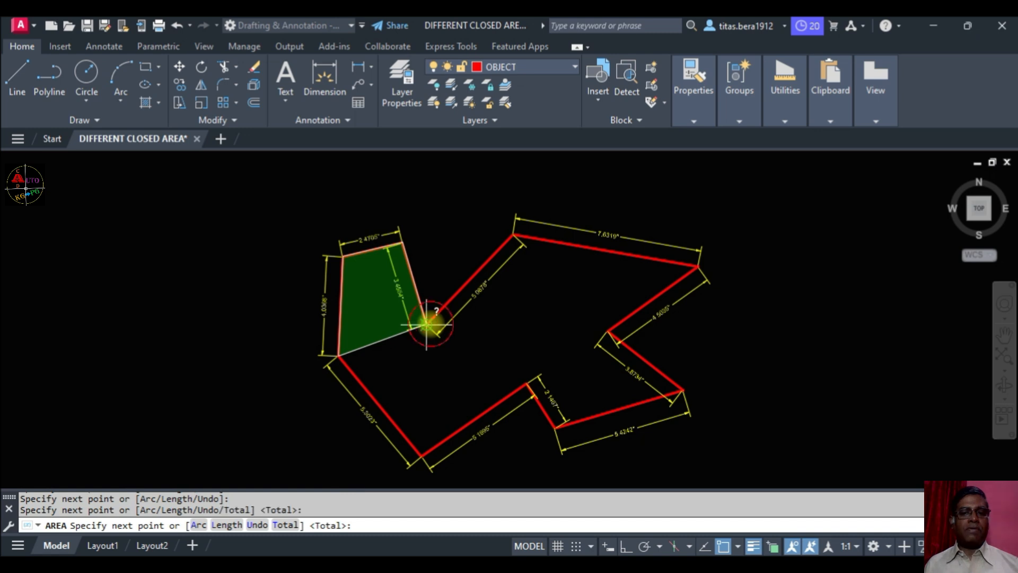
left_click(512, 234)
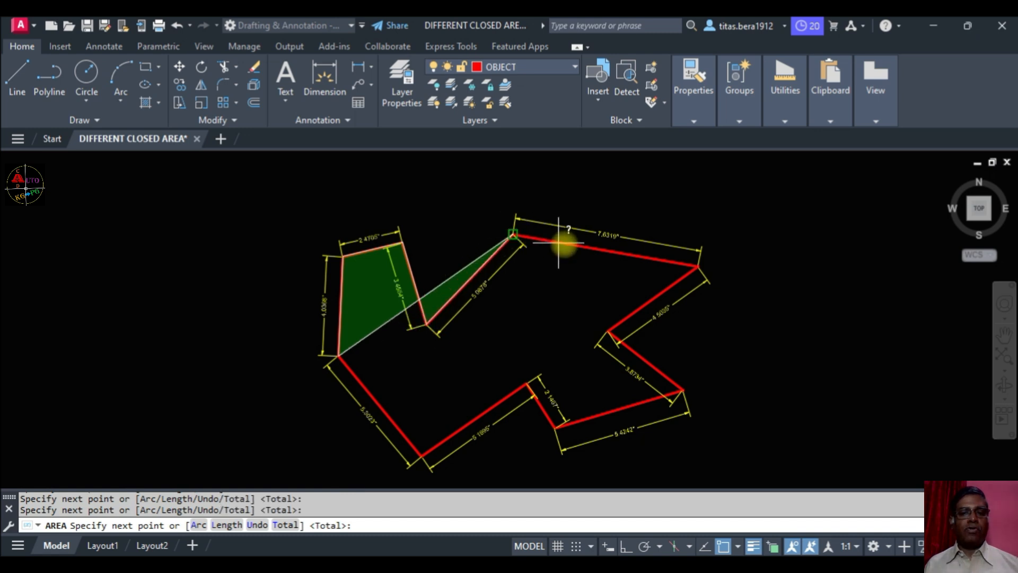
left_click(698, 266)
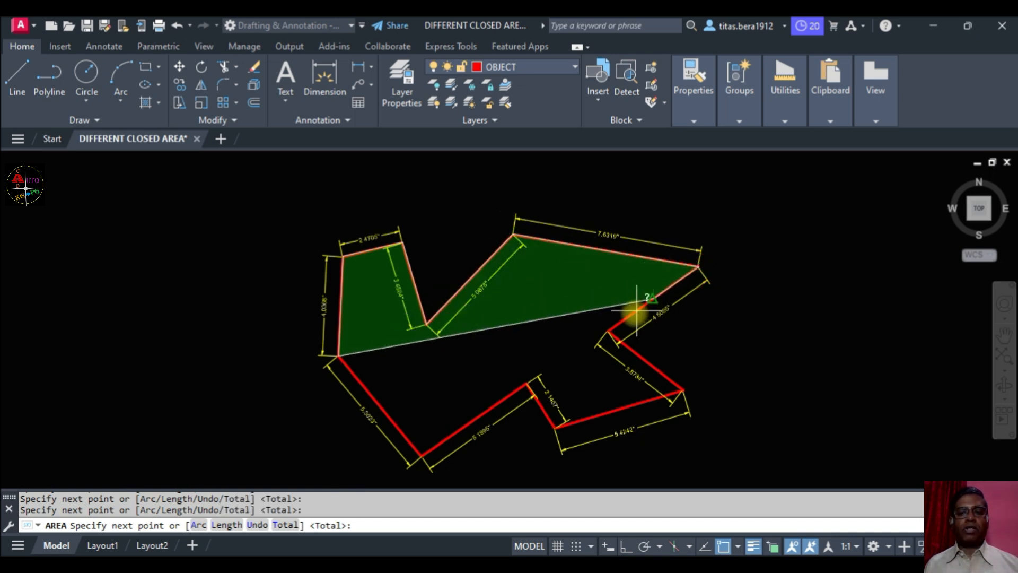
left_click(608, 331)
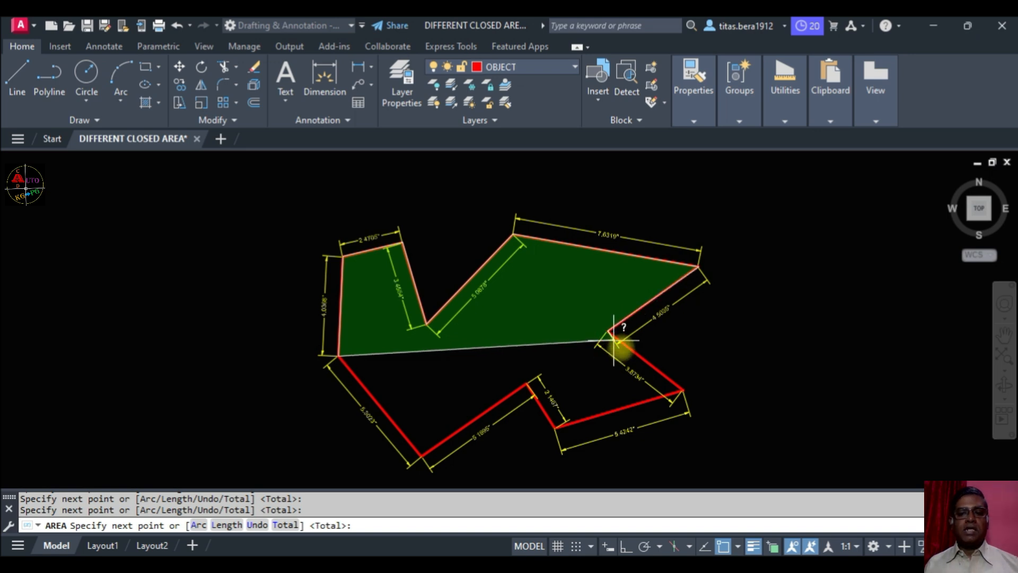
left_click(681, 391)
left_click(560, 425)
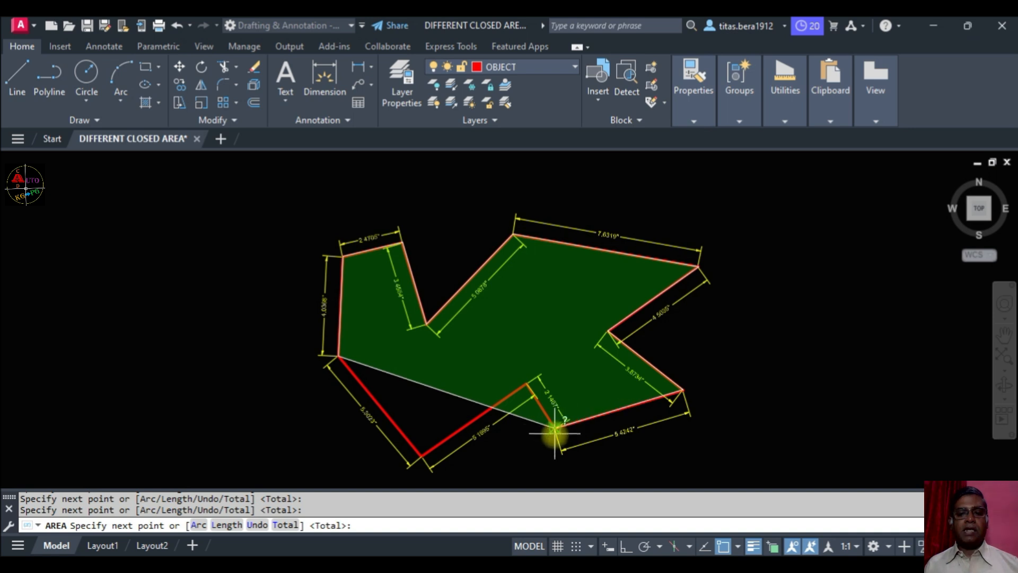
left_click(531, 397)
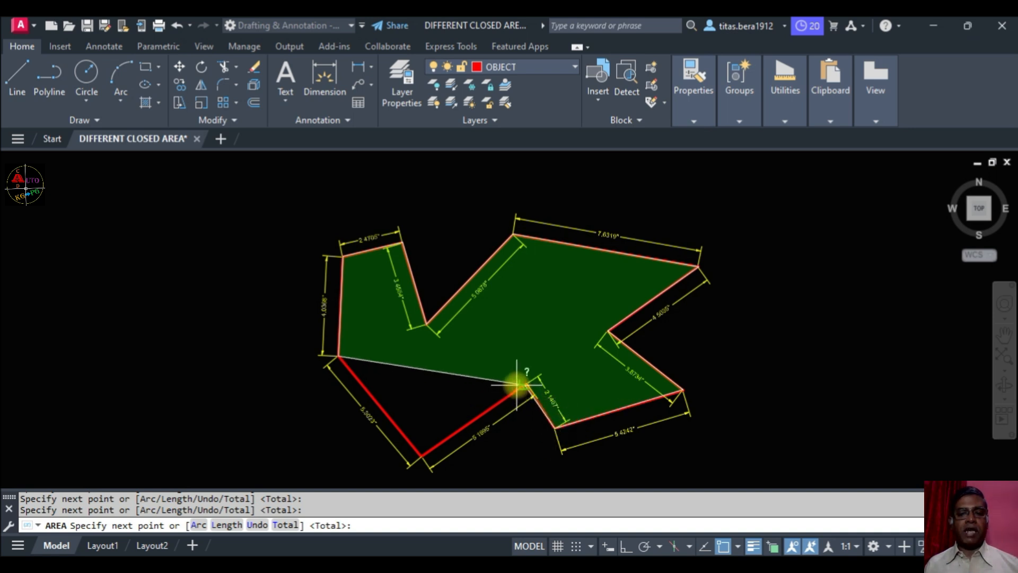
left_click(421, 454)
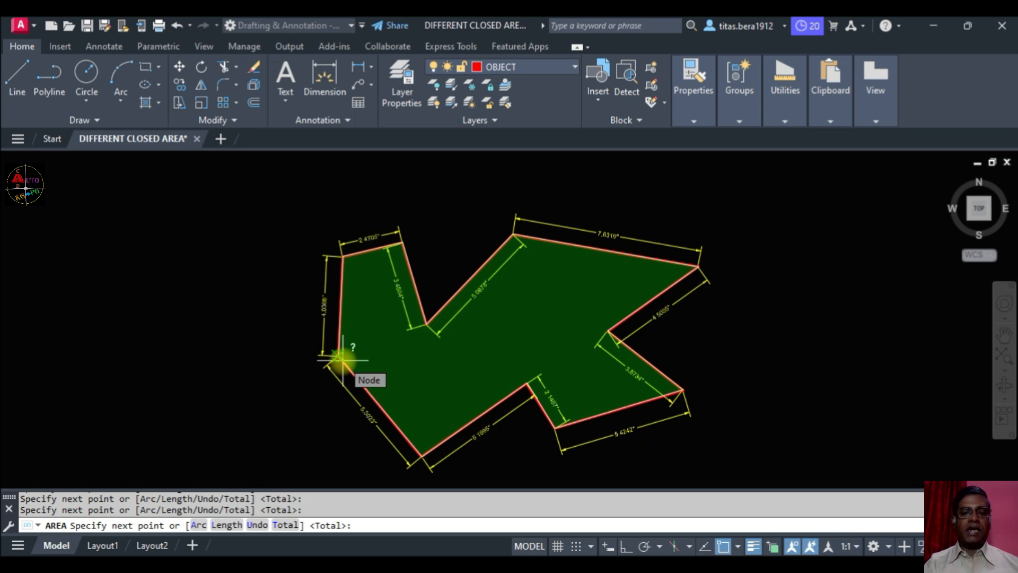
key("Return")
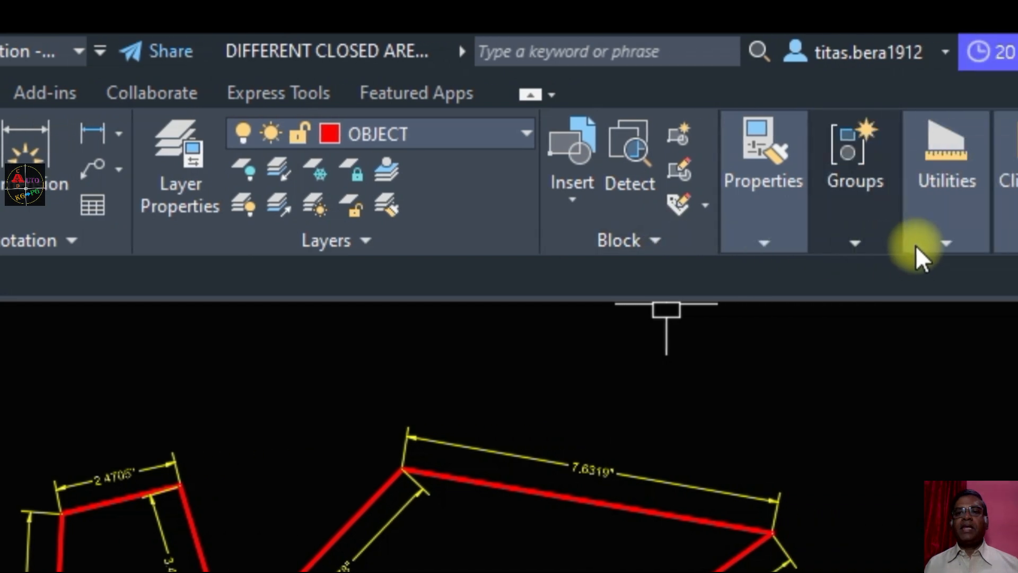
Measure the irregular polygon's area again with the Measure utility's Area option, picking corner points around the outline and closing at the start
mouse_move(709, 209)
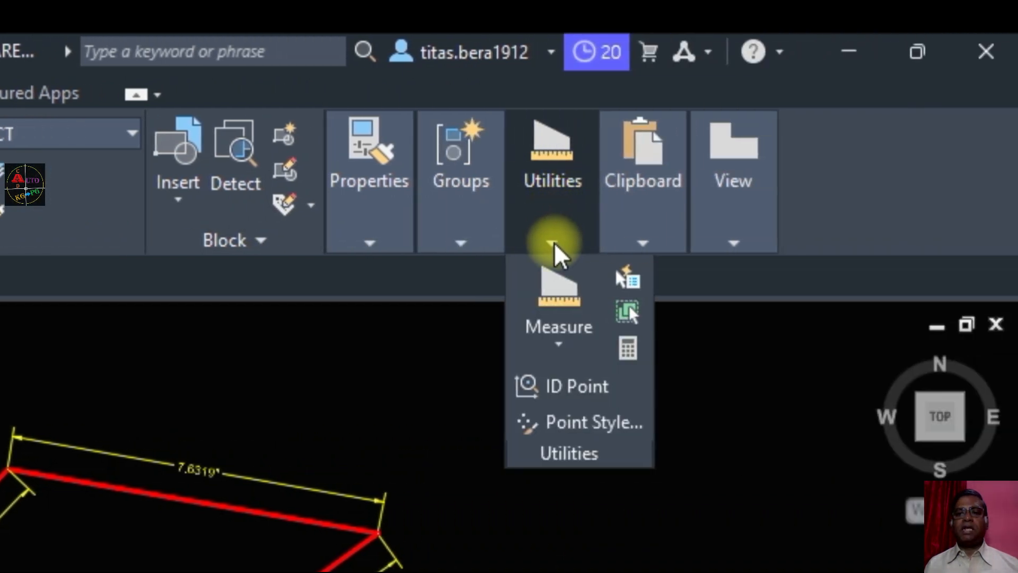
left_click(543, 351)
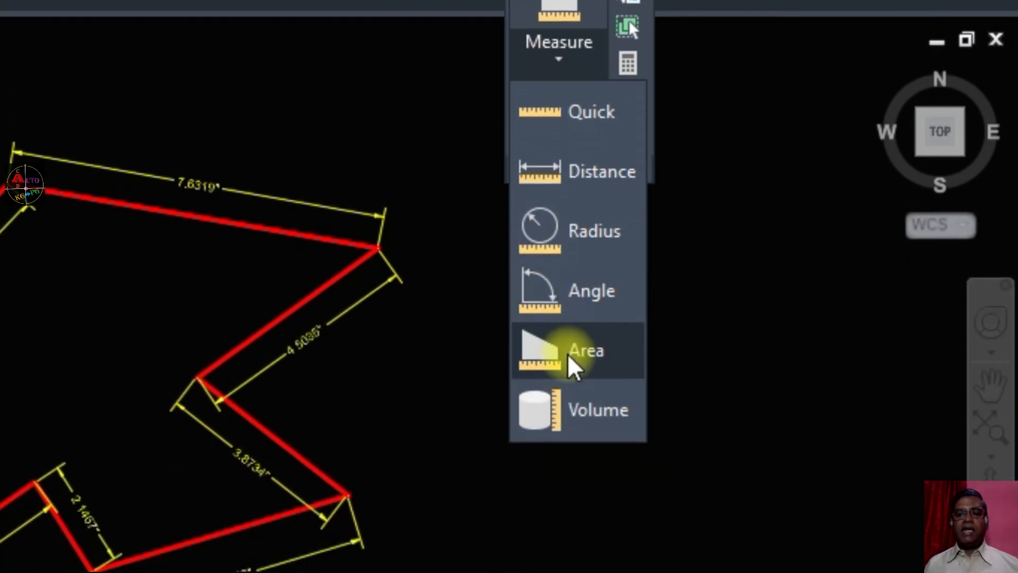
left_click(591, 355)
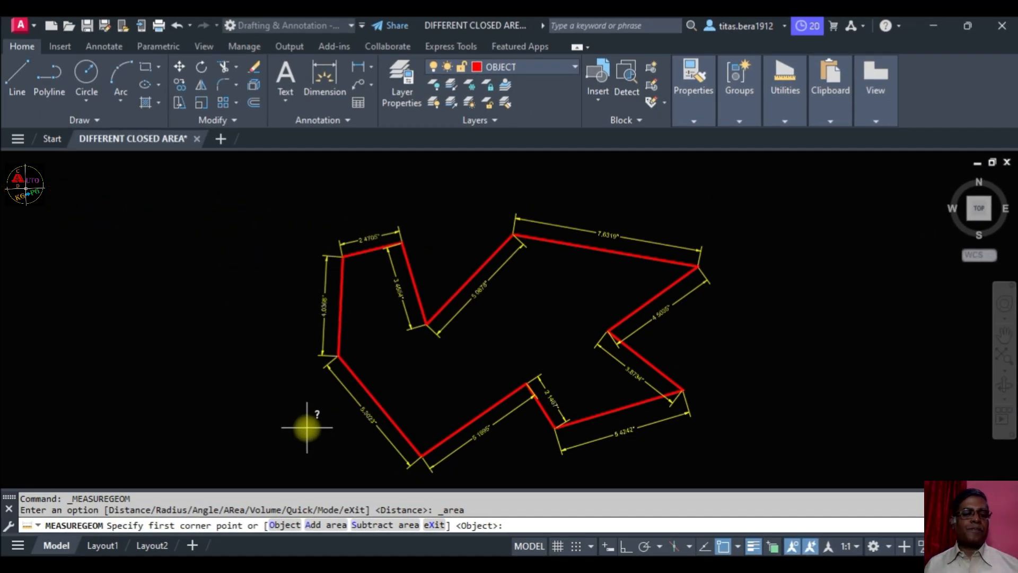
left_click(353, 359)
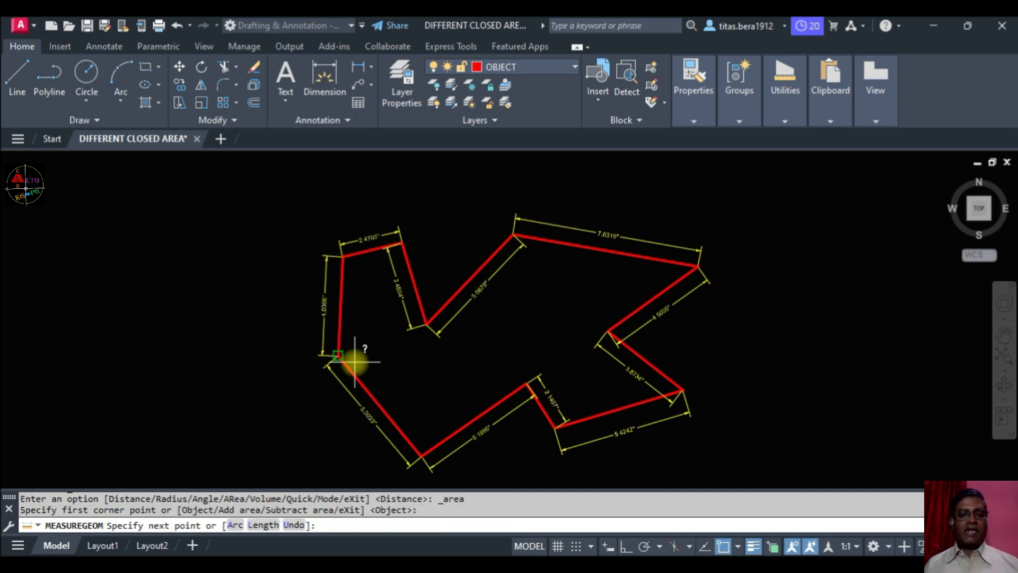
left_click(350, 257)
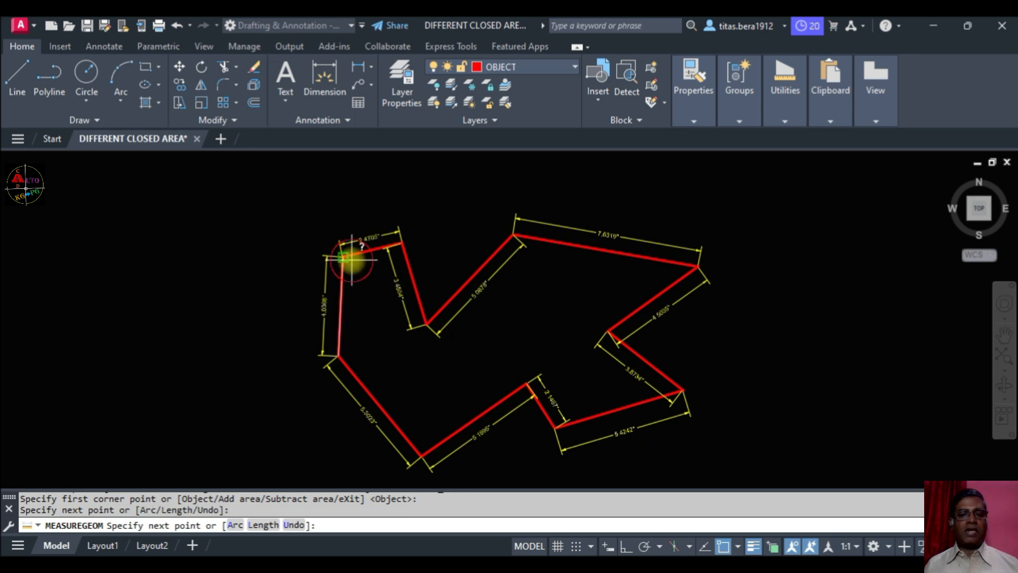
left_click(401, 243)
left_click(425, 322)
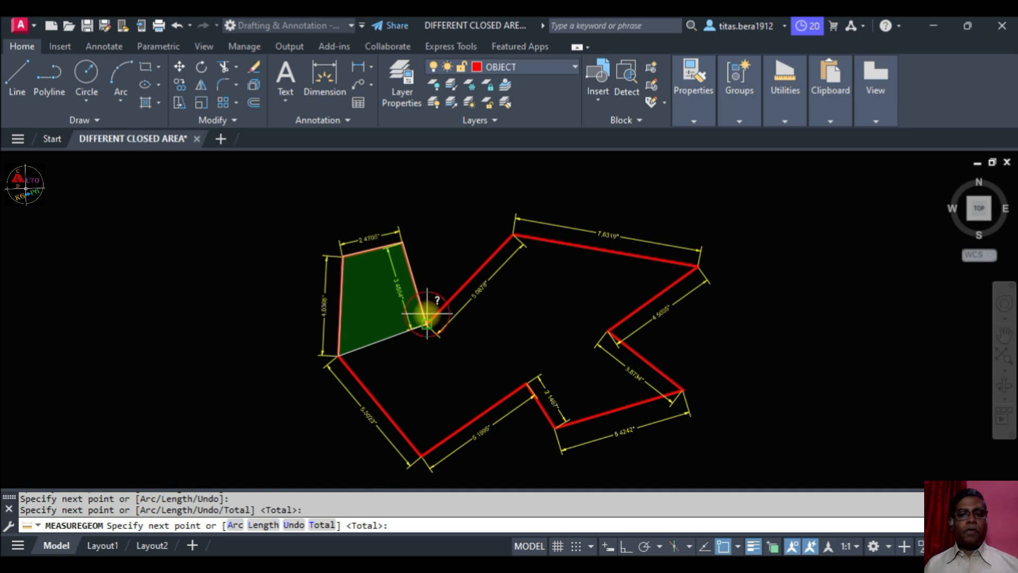
left_click(510, 237)
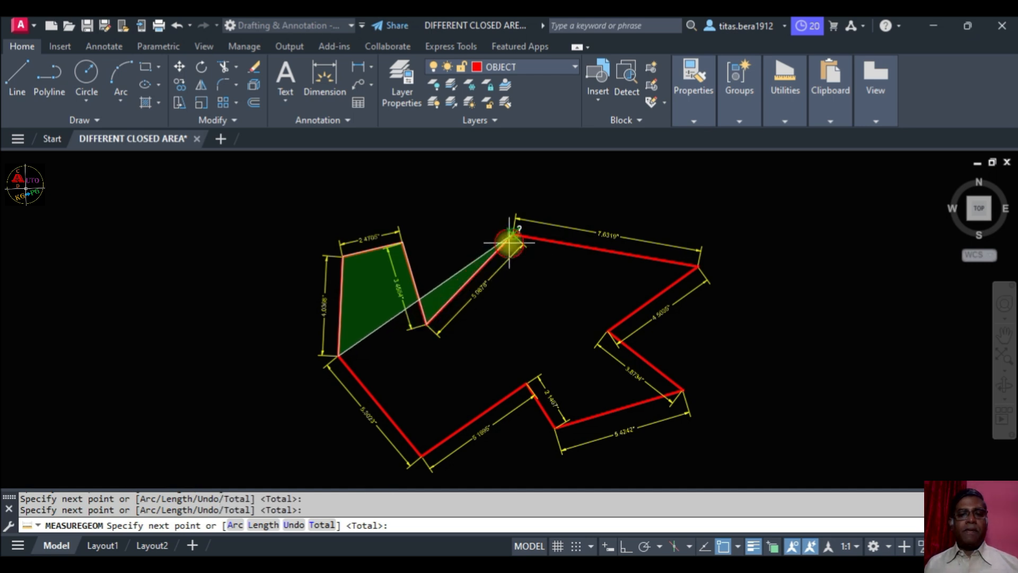
left_click(607, 331)
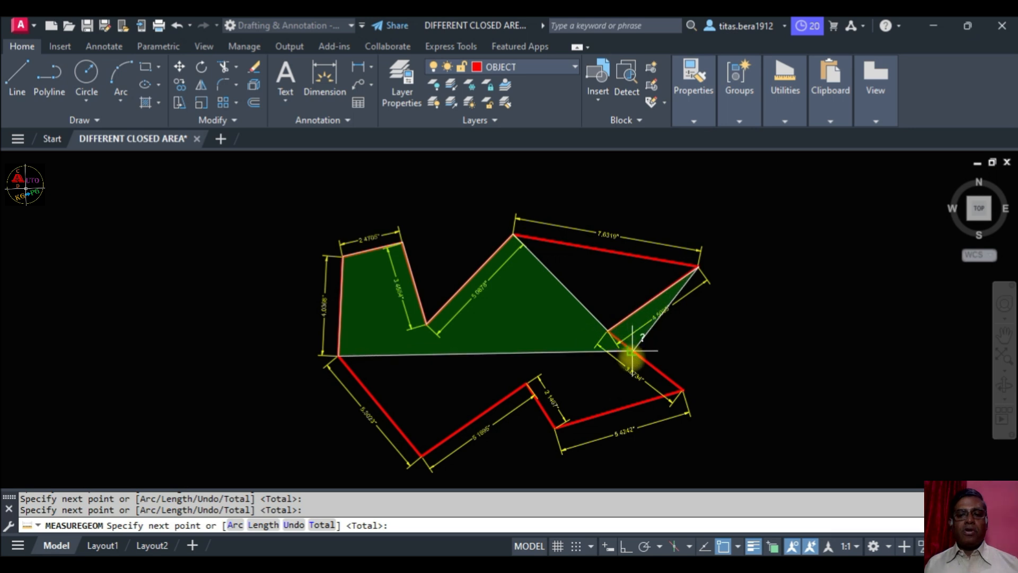
left_click(679, 390)
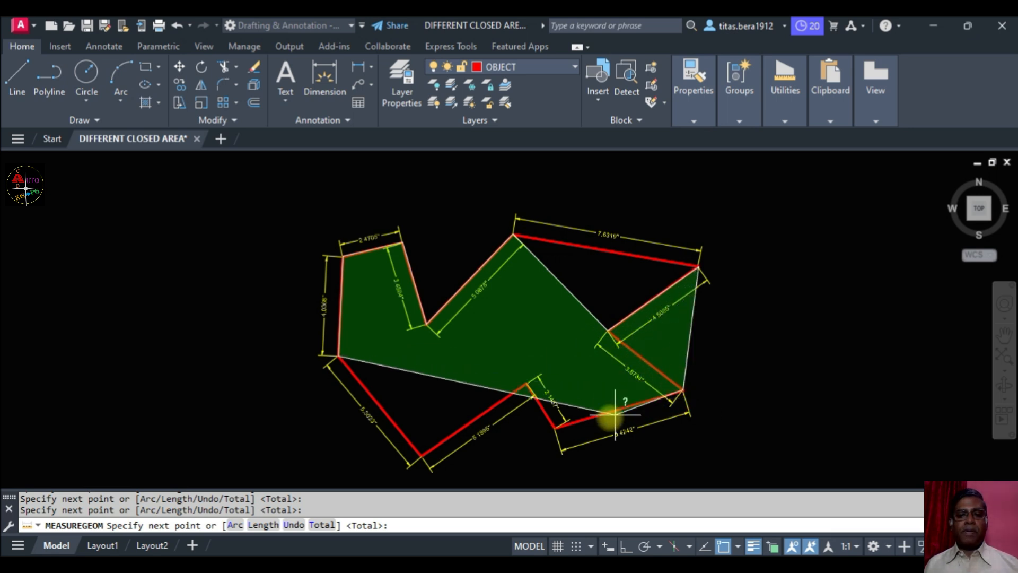
left_click(556, 429)
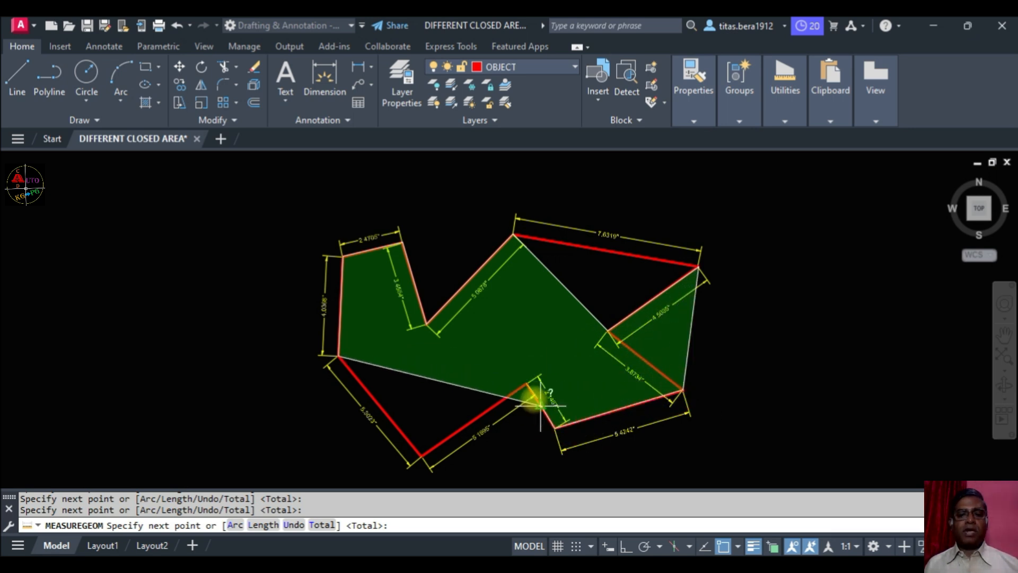
left_click(527, 382)
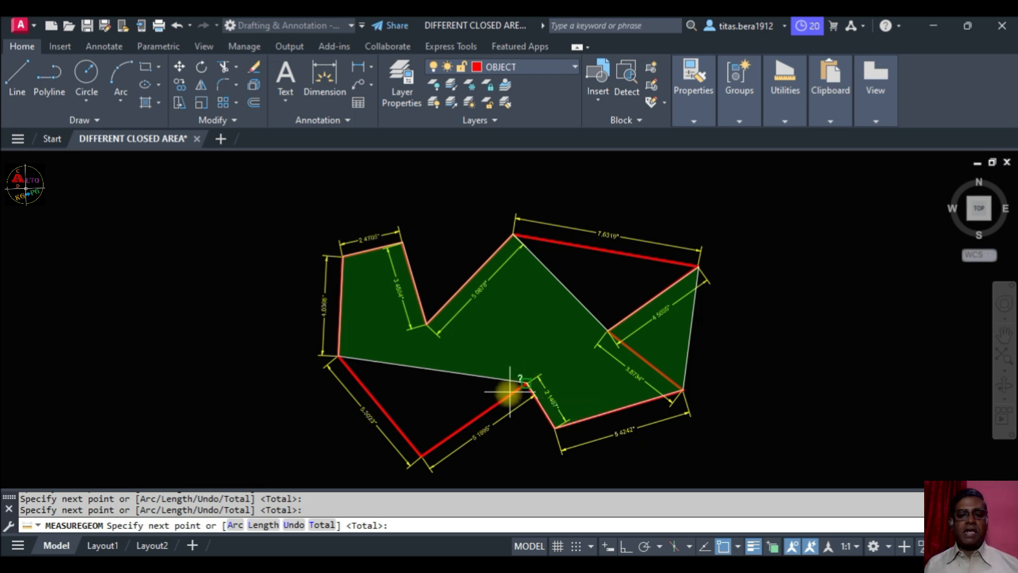
left_click(421, 455)
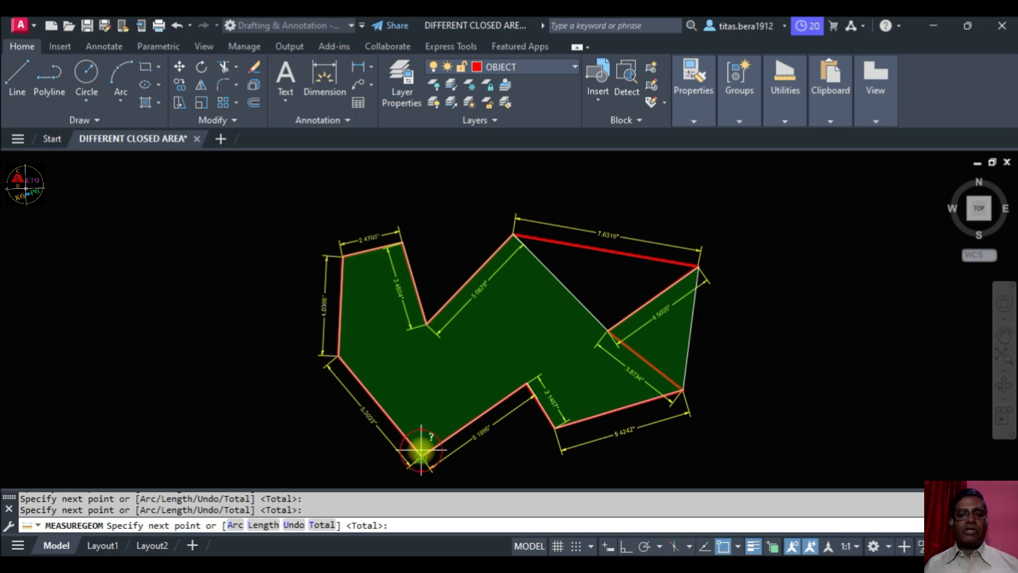
left_click(337, 355)
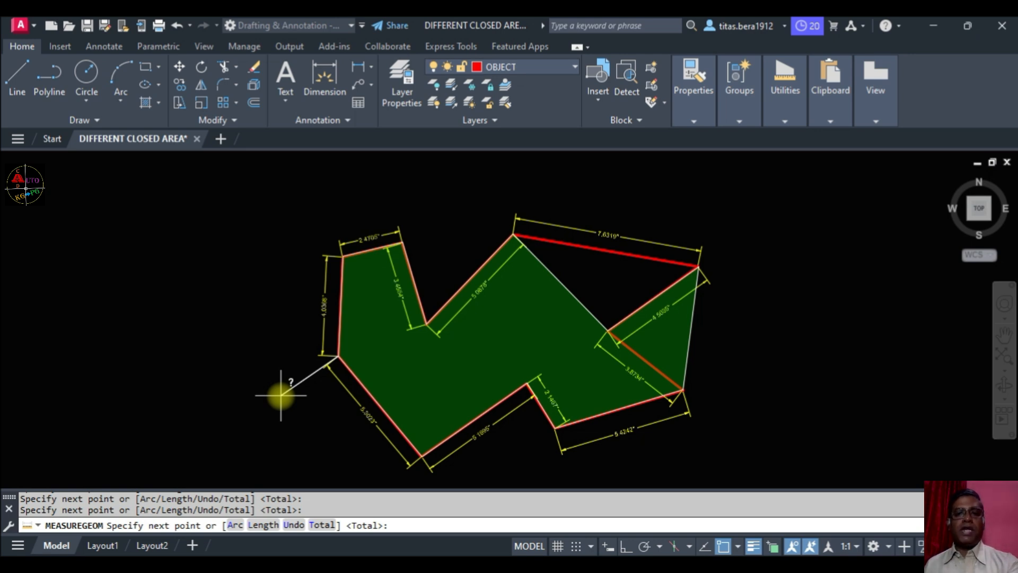
key("Return")
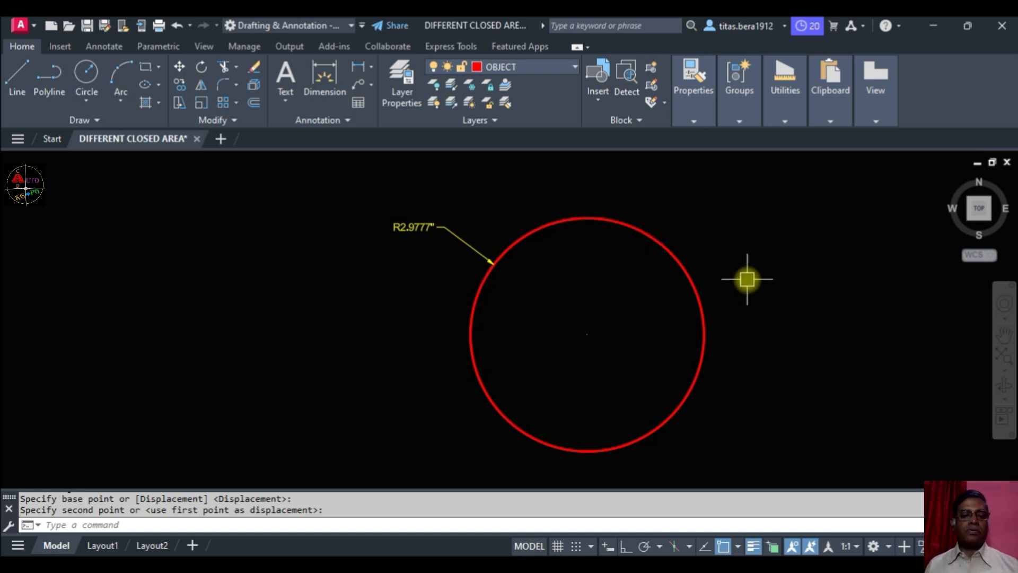
Measure the circle's area and circumference using the AREA command's Object option
type("AA")
key("Return")
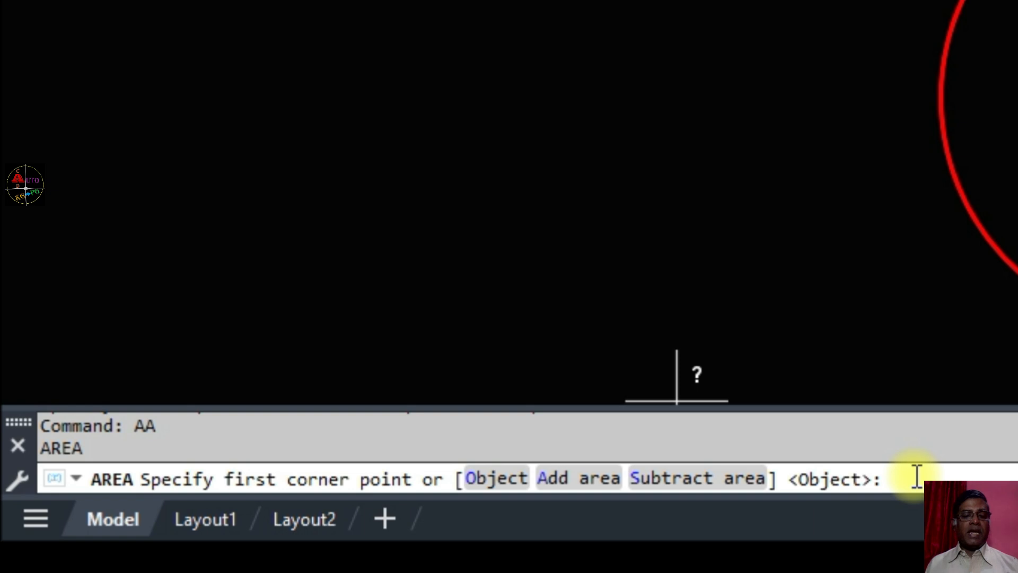
left_click(496, 480)
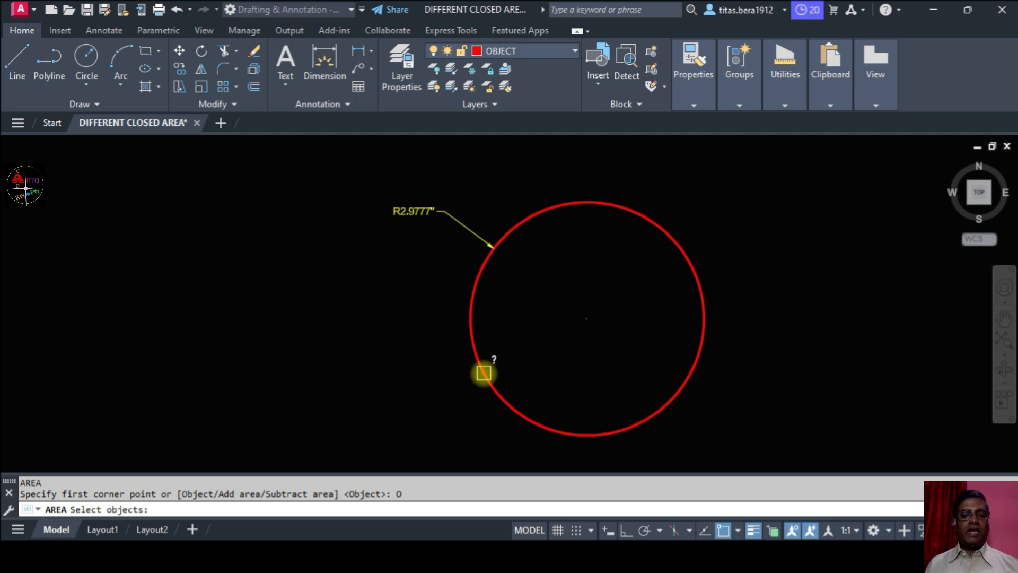
left_click(483, 373)
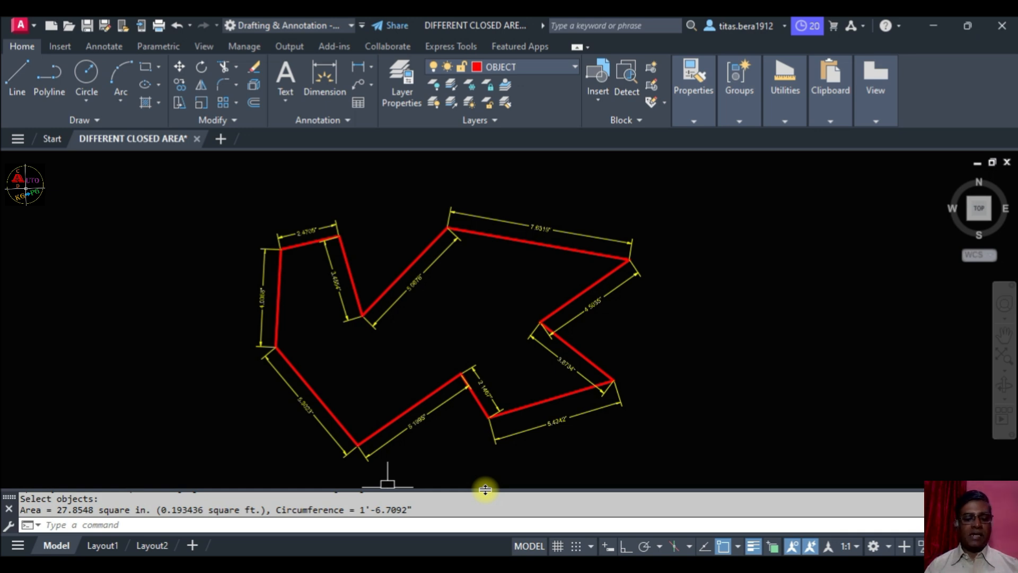
Try to measure the irregular polygon's area with AREA's Object option by selecting its lower-left edge, and cancel the command
type("AA")
key("Return")
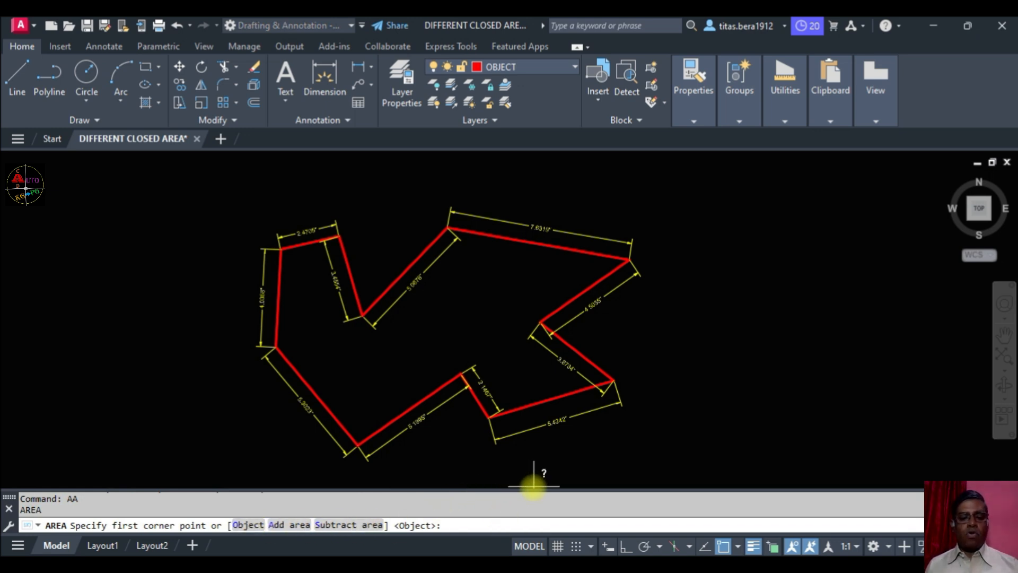
type("o")
key("Return")
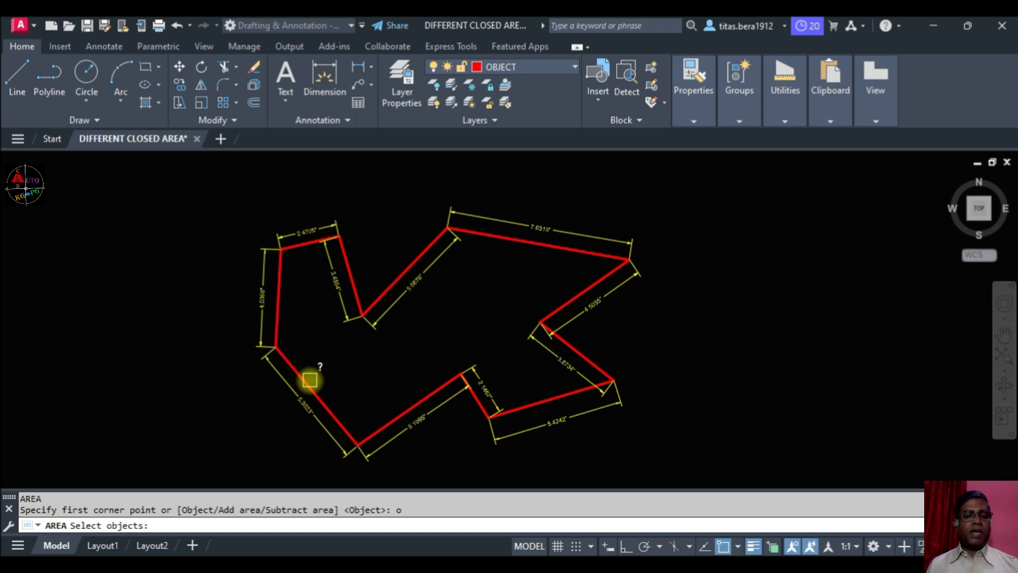
left_click(303, 379)
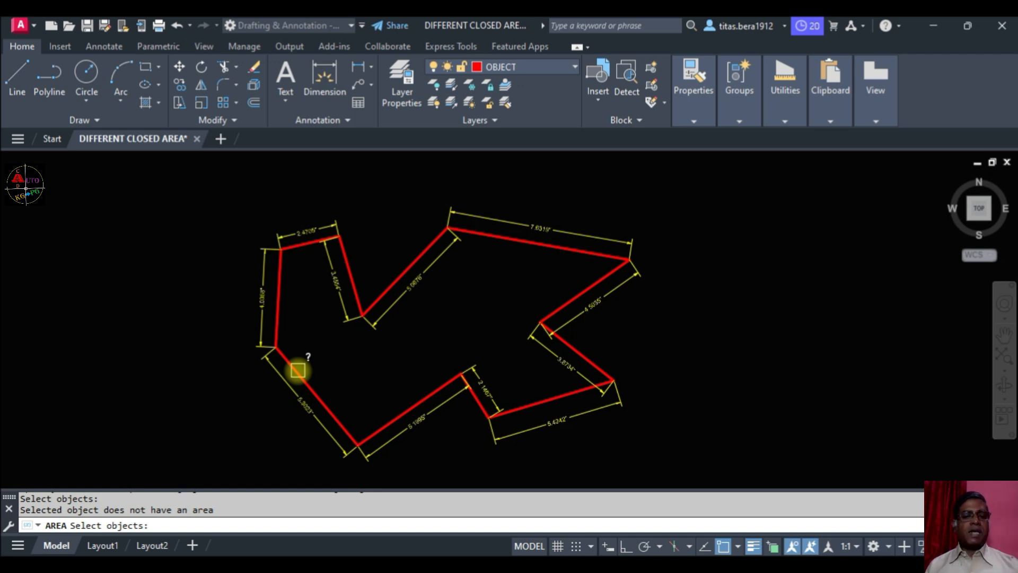
key("Escape")
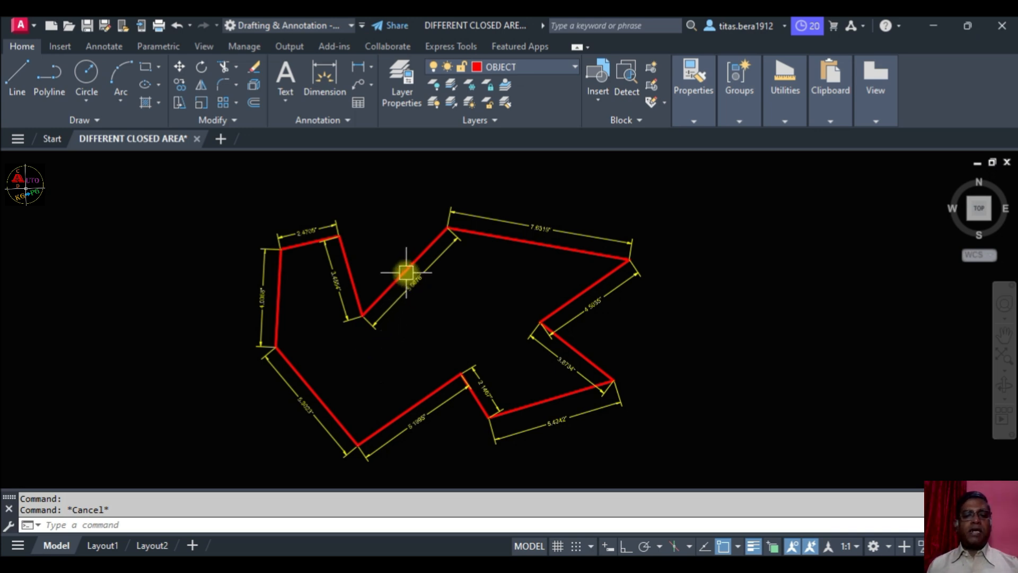
mouse_move(406, 273)
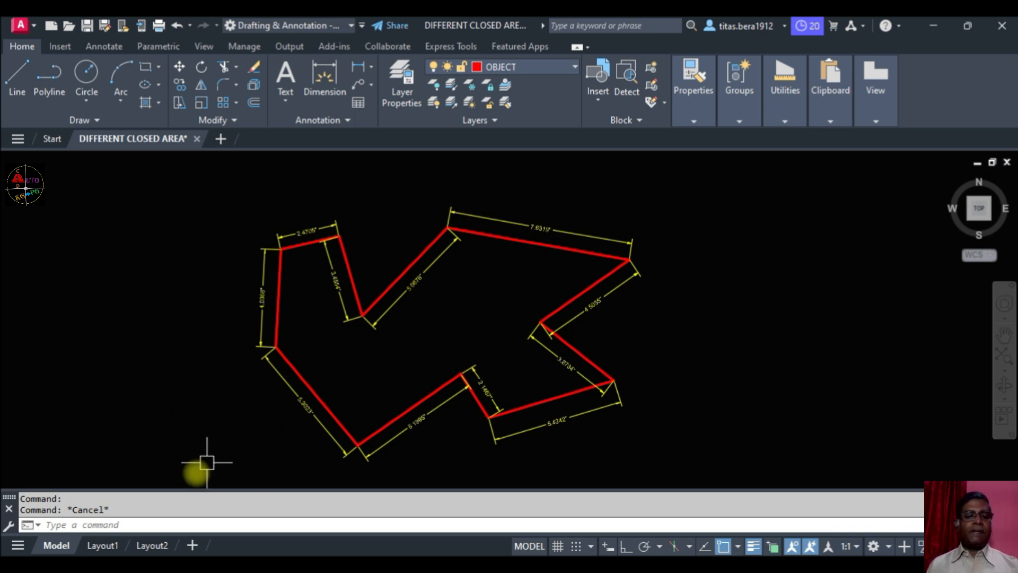
Join all eleven edges of the irregular polygon into a single polyline and select the outline to check it
left_click(147, 523)
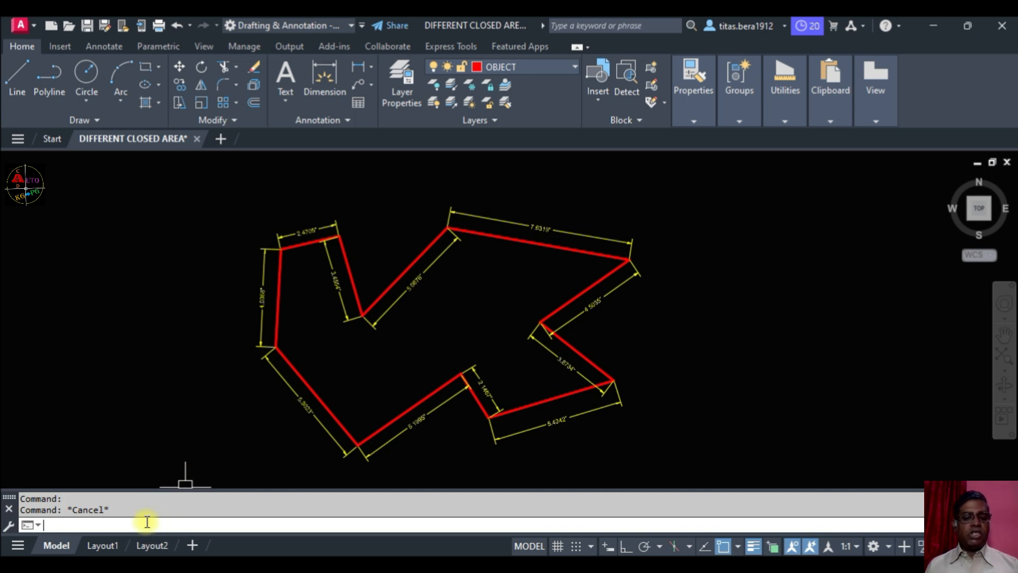
type("J")
key("Return")
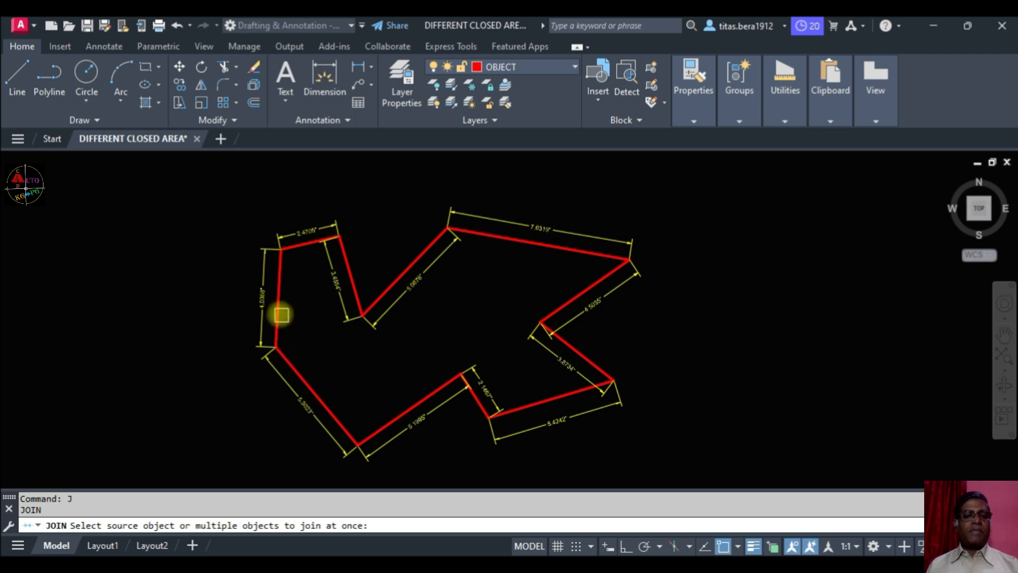
left_click(277, 313)
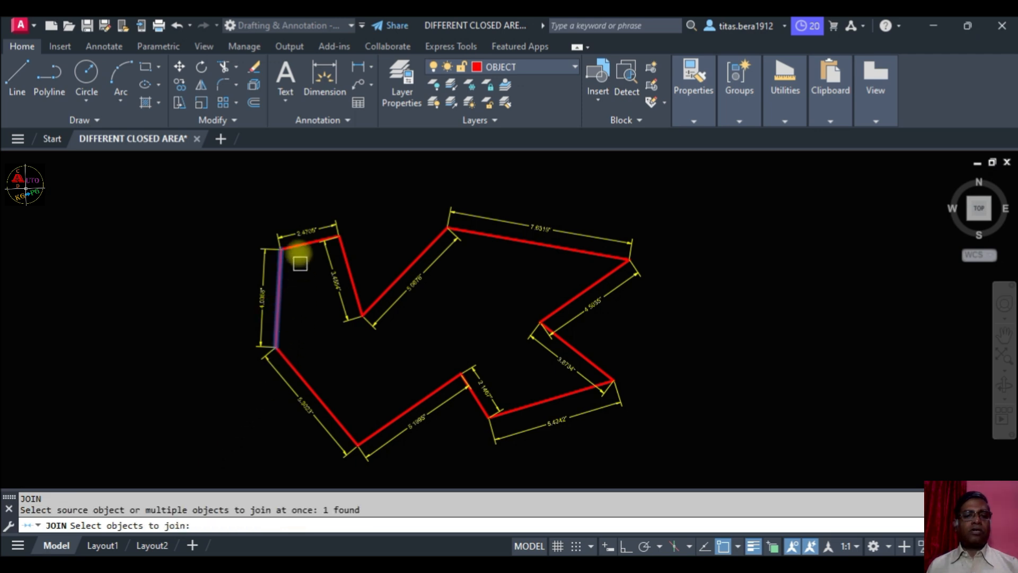
left_click(297, 244)
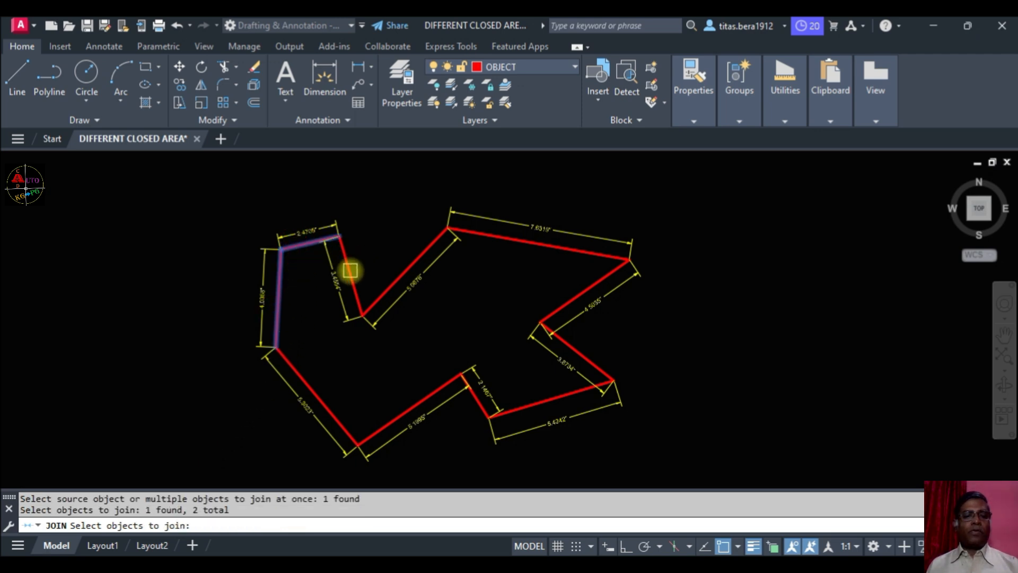
left_click(349, 271)
left_click(394, 275)
left_click(541, 244)
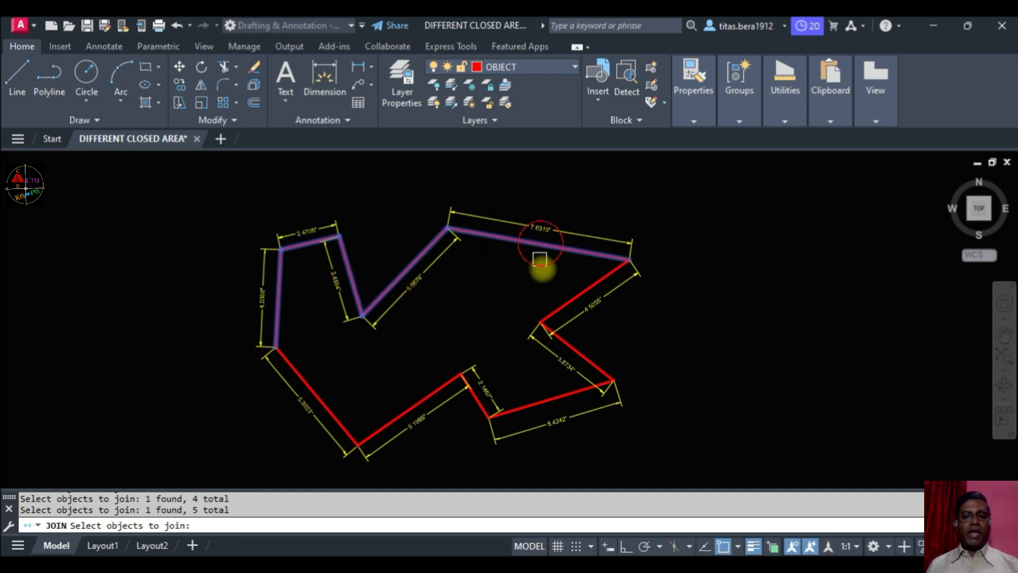
left_click(561, 302)
left_click(589, 359)
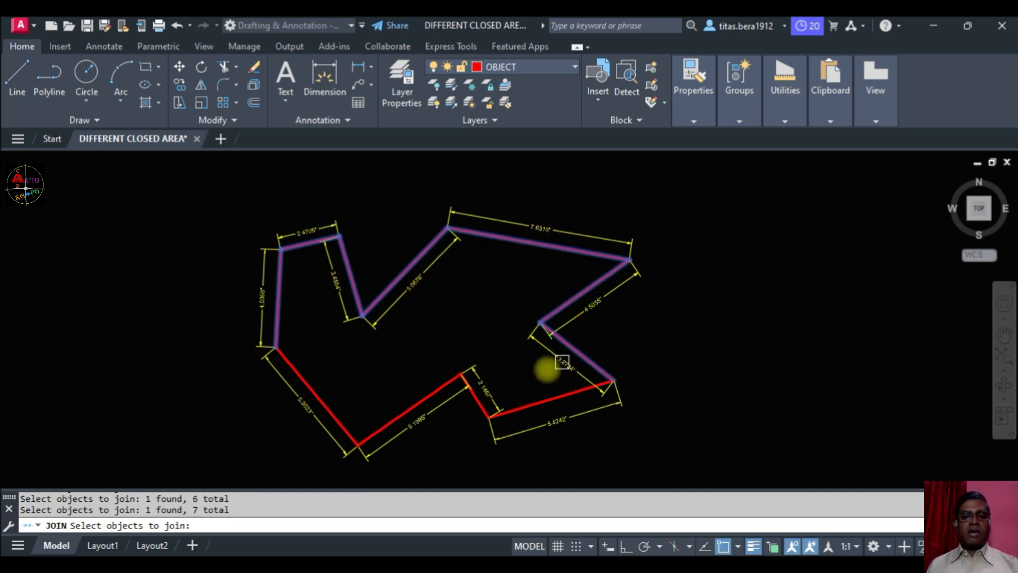
left_click(528, 403)
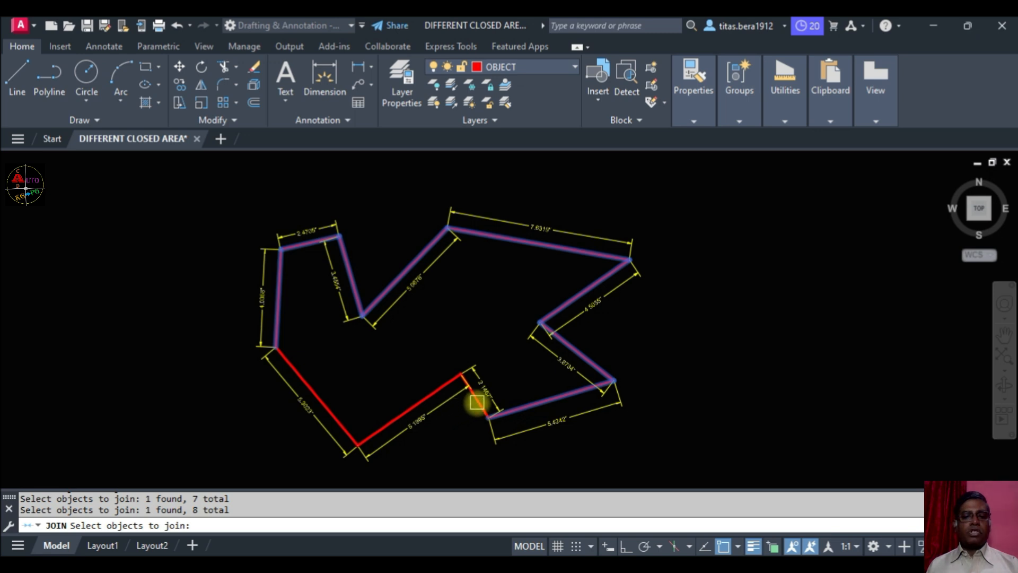
left_click(477, 402)
left_click(412, 404)
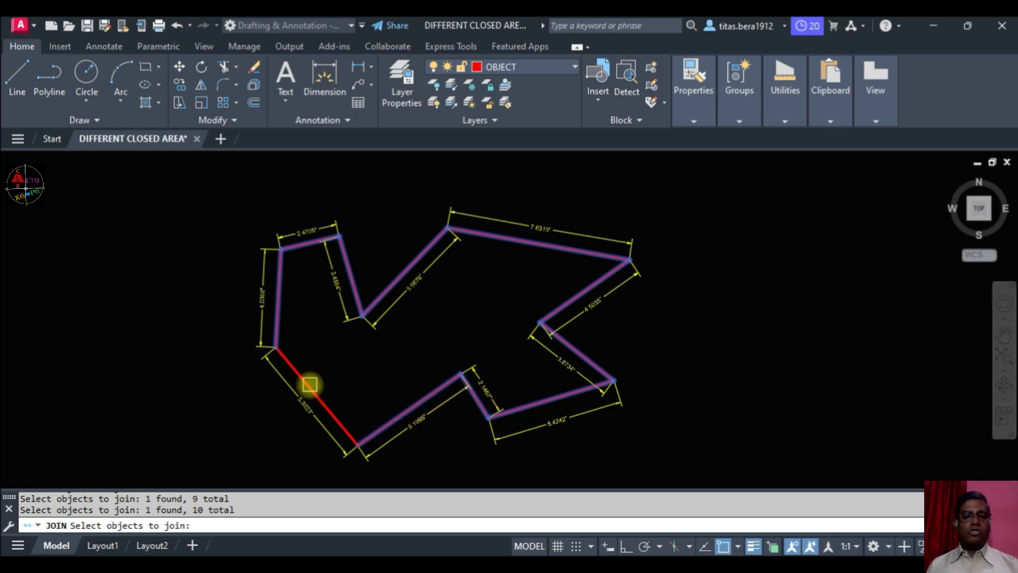
left_click(310, 384)
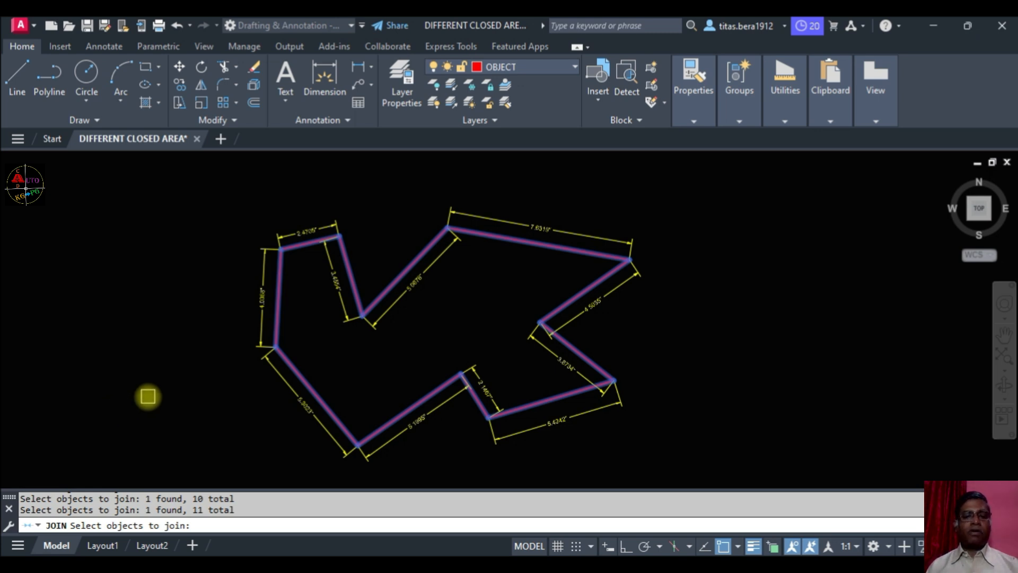
key("Return")
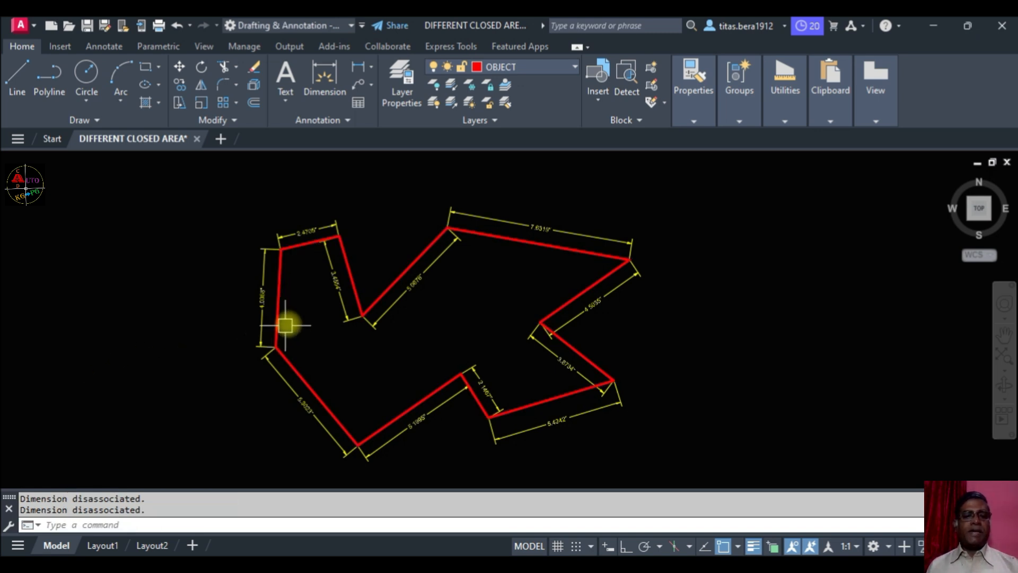
left_click(278, 297)
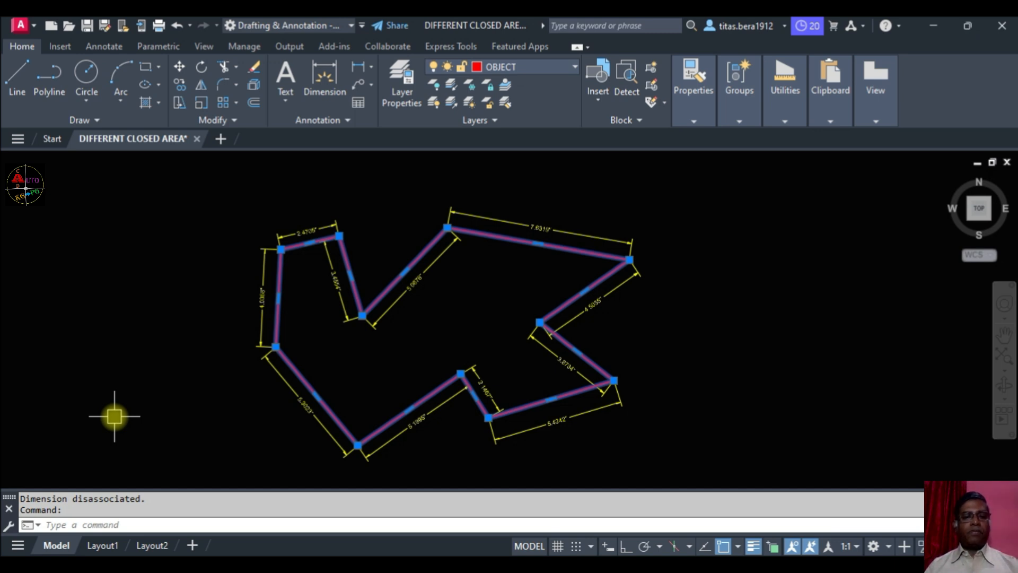
key("Escape")
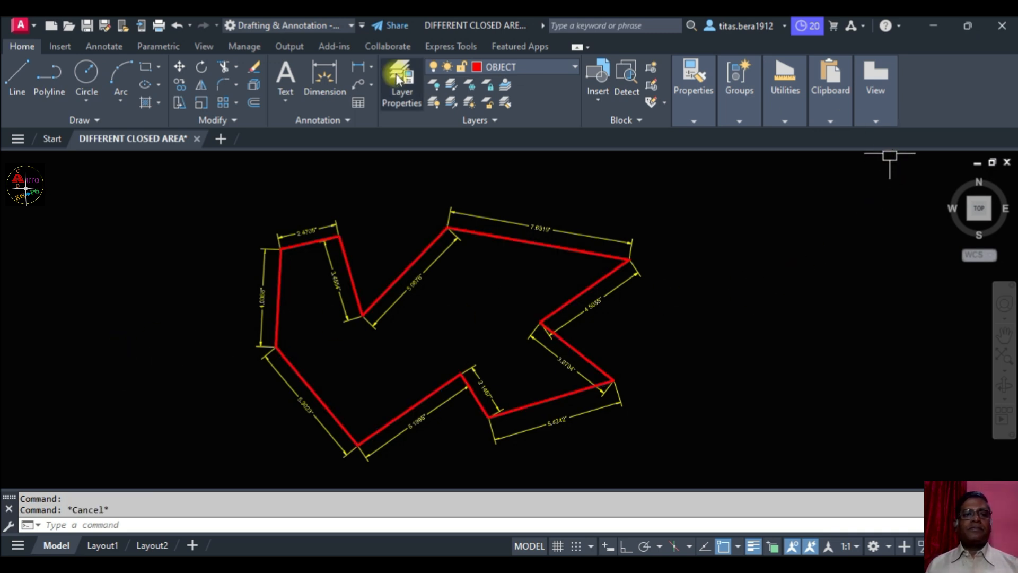
Measure the joined polygon's area and perimeter with the Measure utility's Area option, selecting the outline as an object
left_click(803, 117)
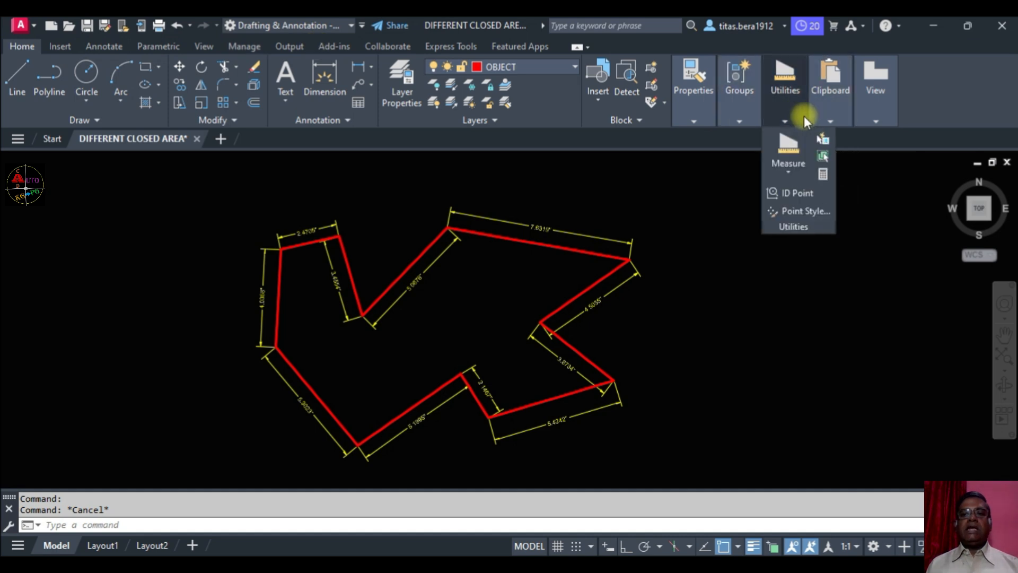
left_click(794, 175)
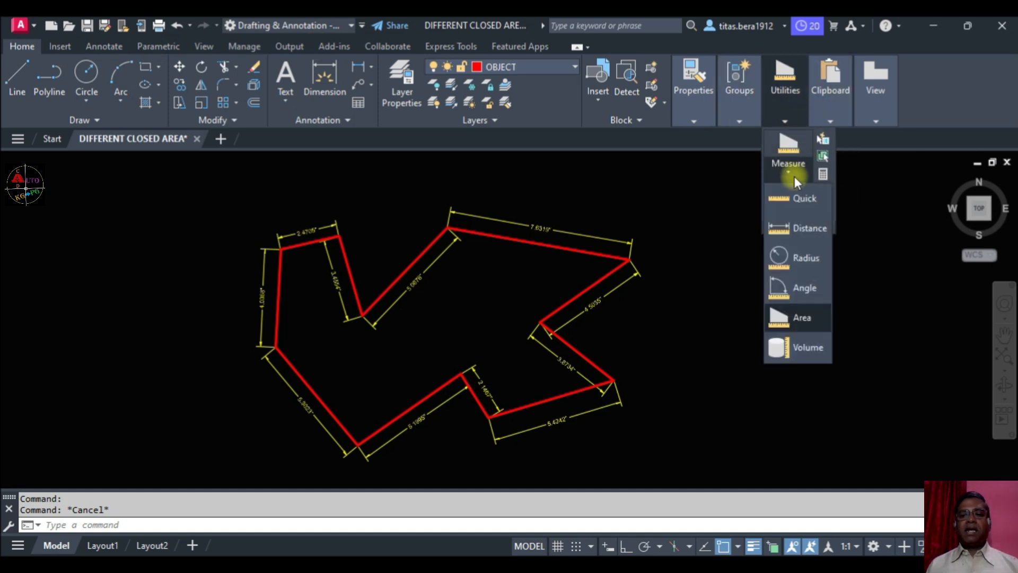
left_click(801, 316)
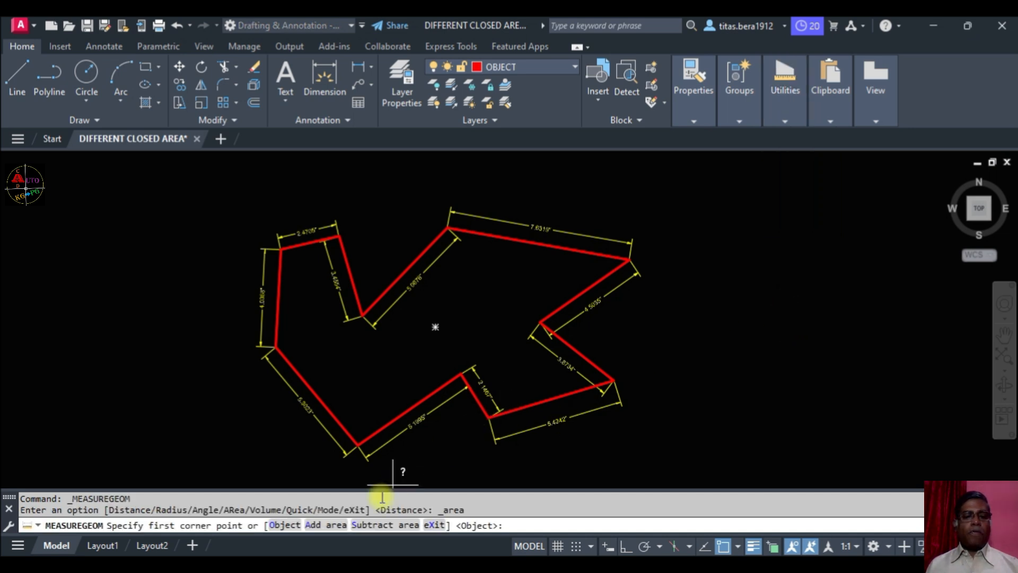
left_click(280, 525)
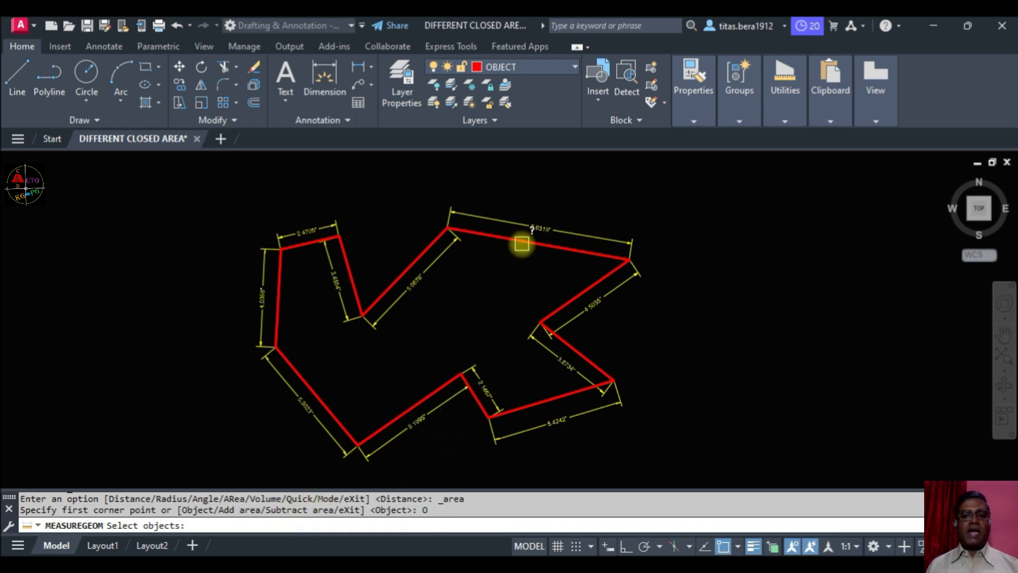
left_click(522, 243)
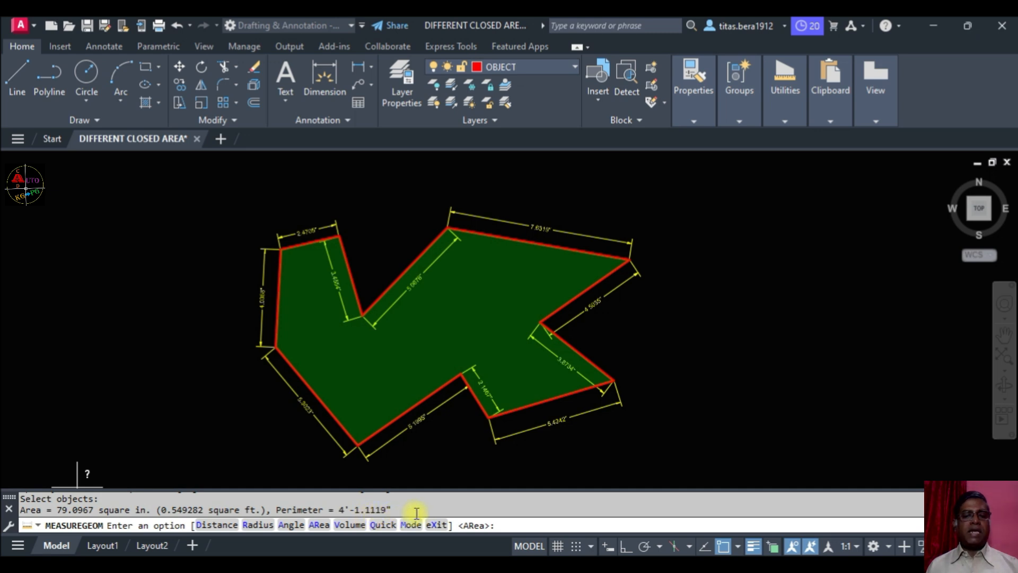
key("Escape")
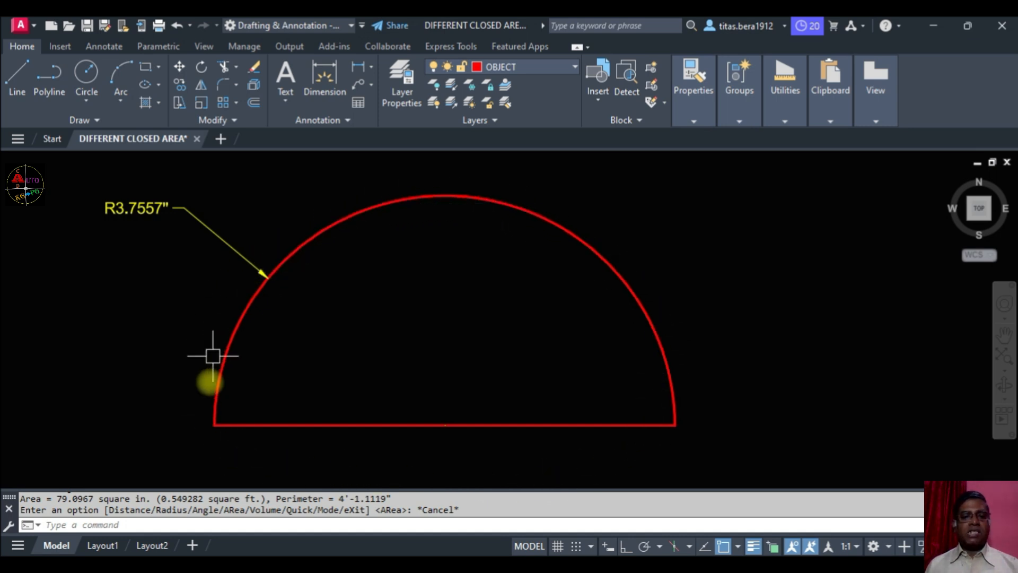
Join the semicircle's arc and its straight base line into one closed polyline, checking the selection before and after
left_click(580, 238)
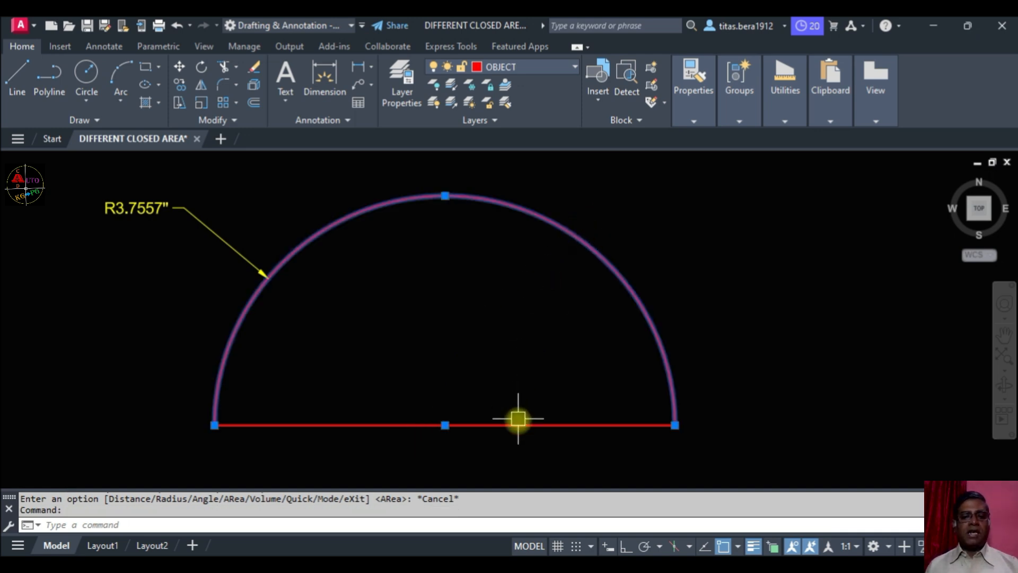
mouse_move(516, 425)
key("Escape")
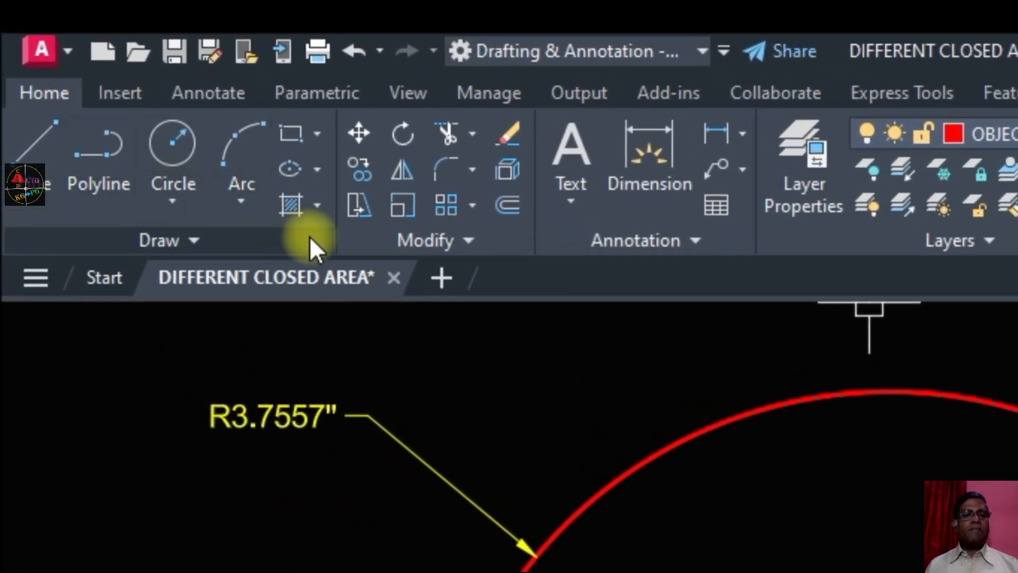
left_click(490, 243)
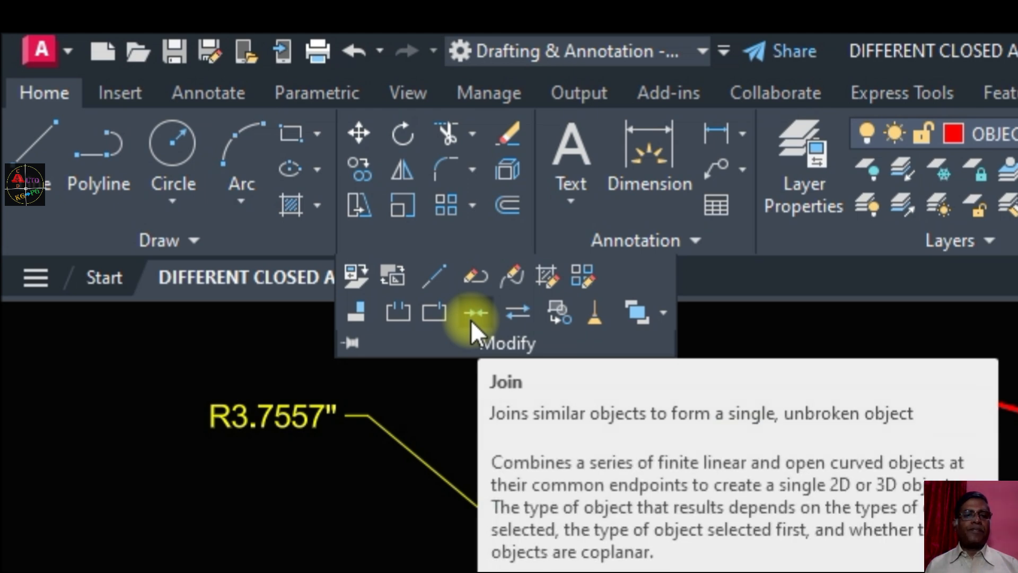
left_click(474, 314)
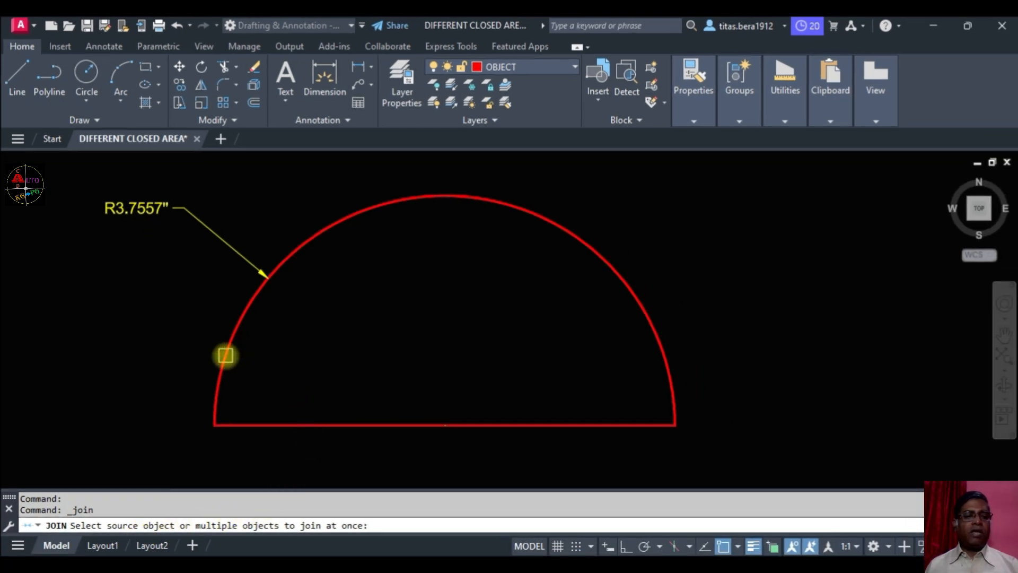
left_click(226, 354)
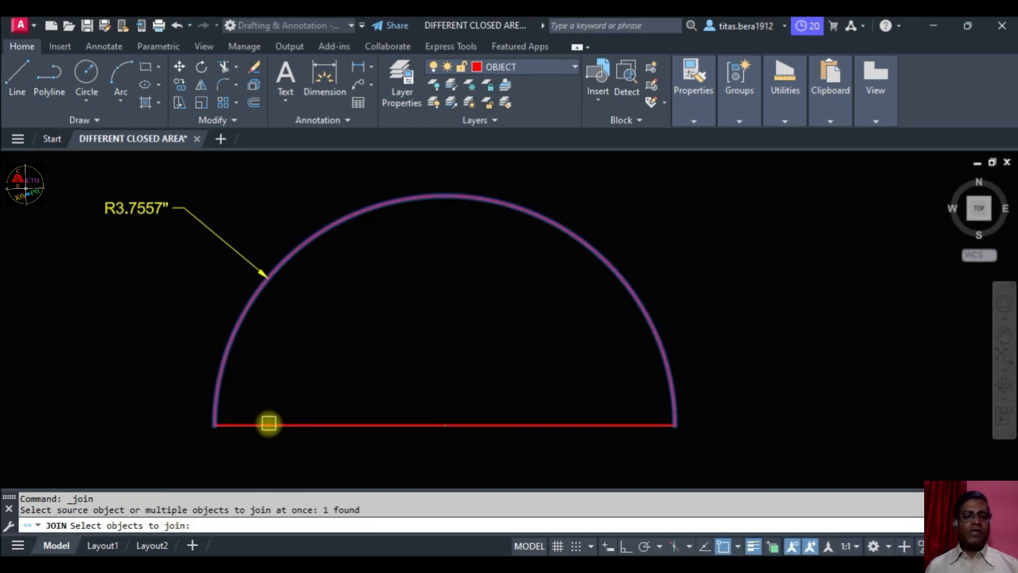
left_click(268, 424)
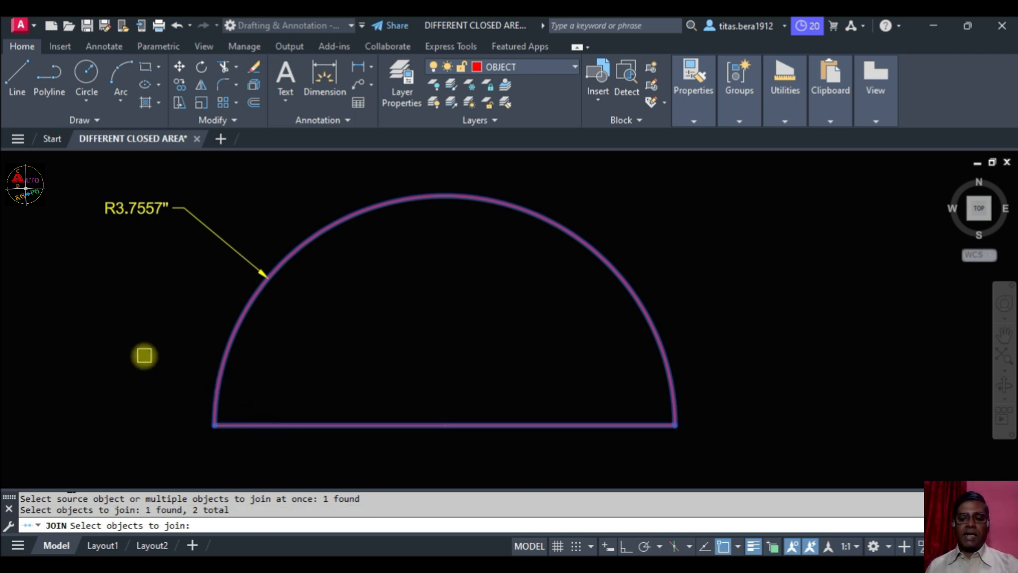
key("Return")
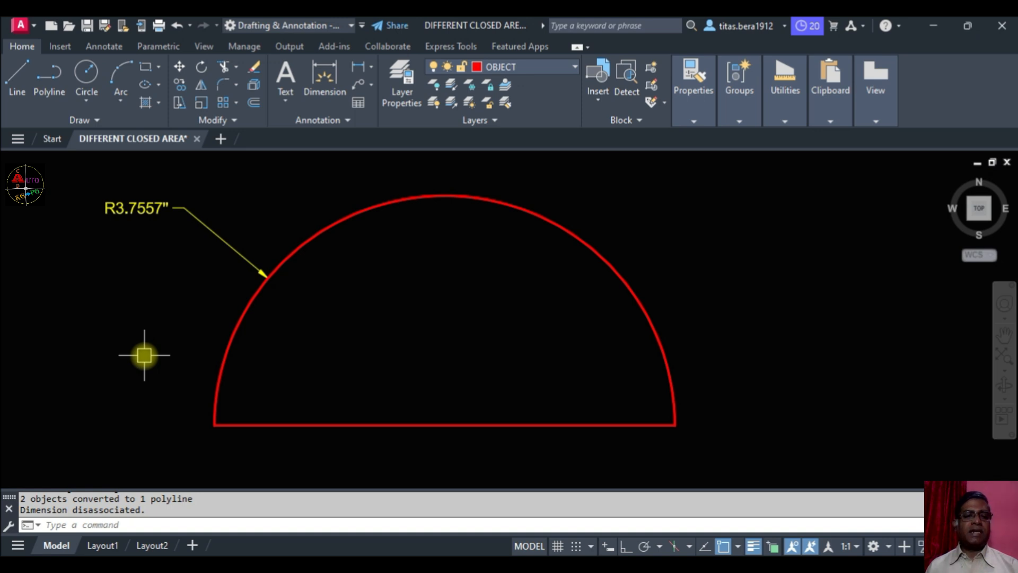
left_click(233, 320)
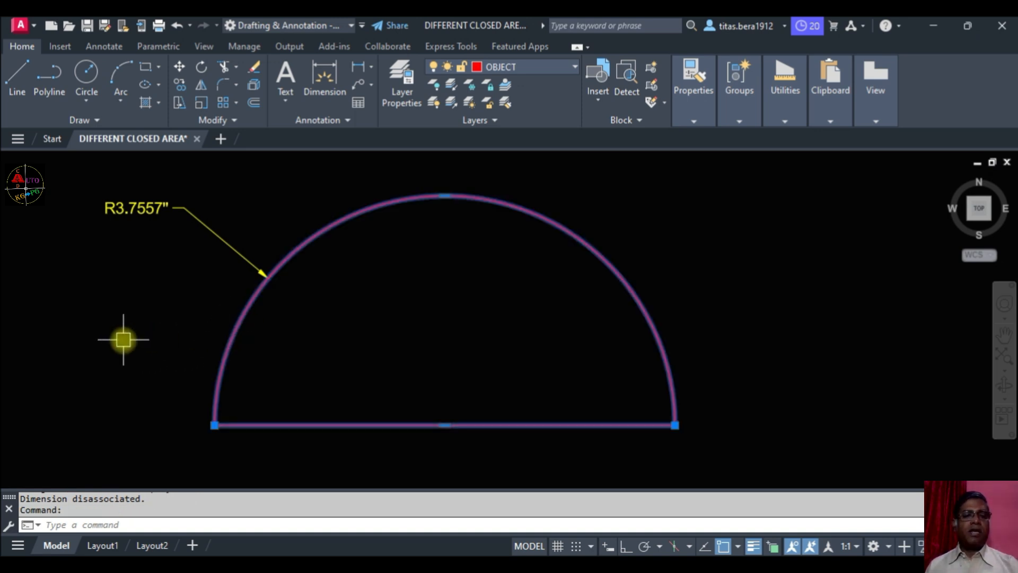
key("Escape")
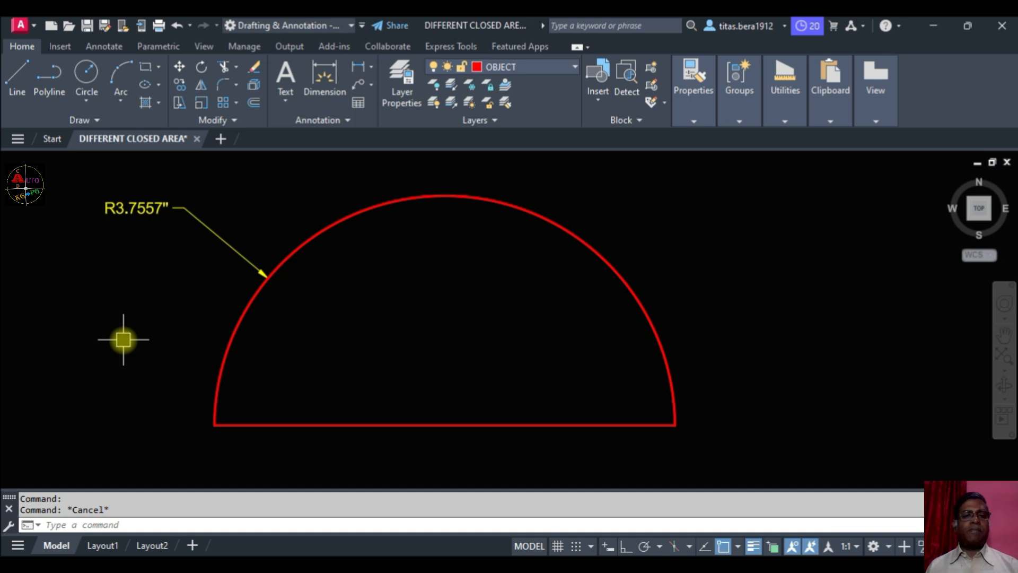
Measure the joined semicircle's area and perimeter using the AREA command's Object option
type("aa")
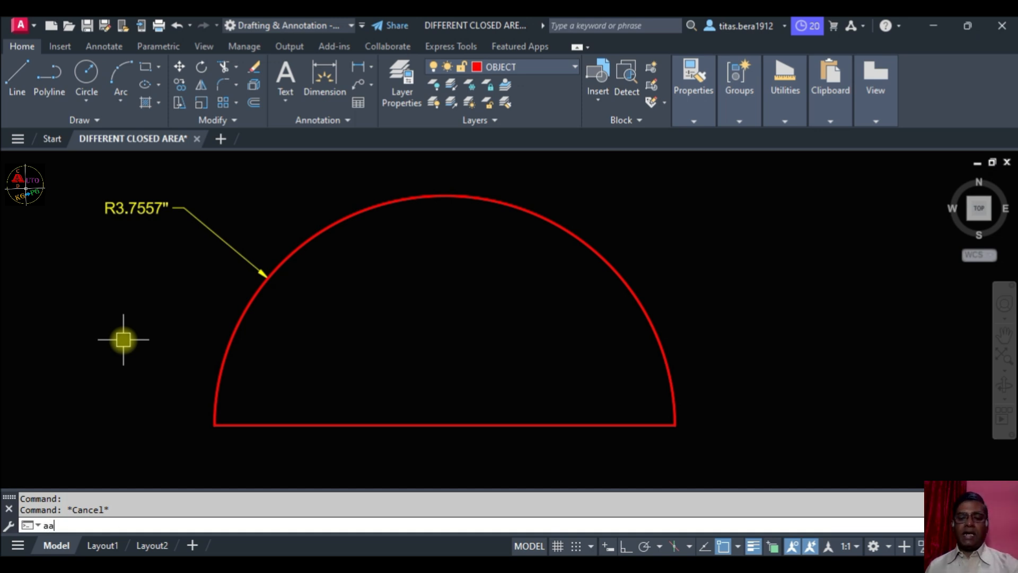
key("Return")
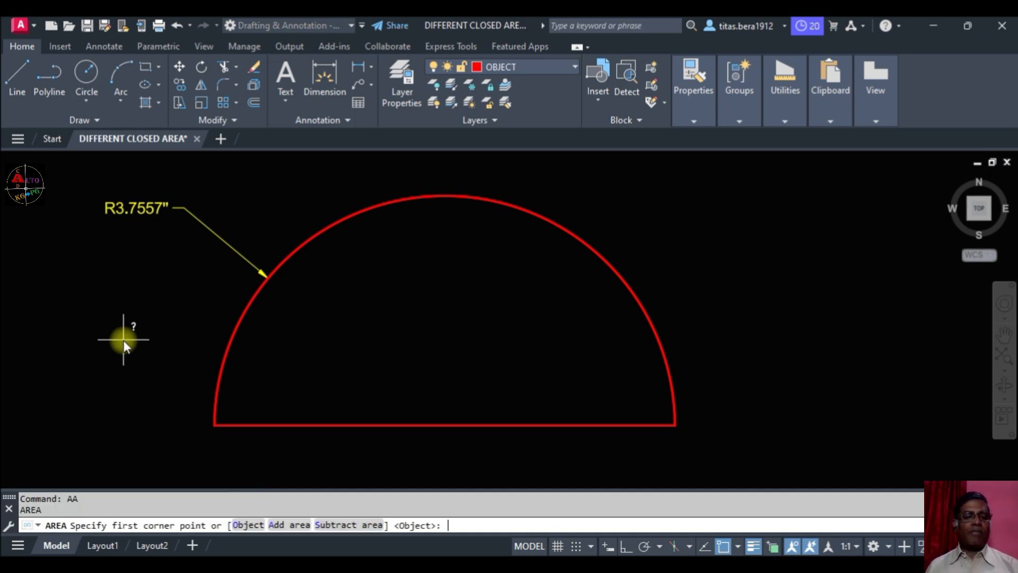
left_click(245, 526)
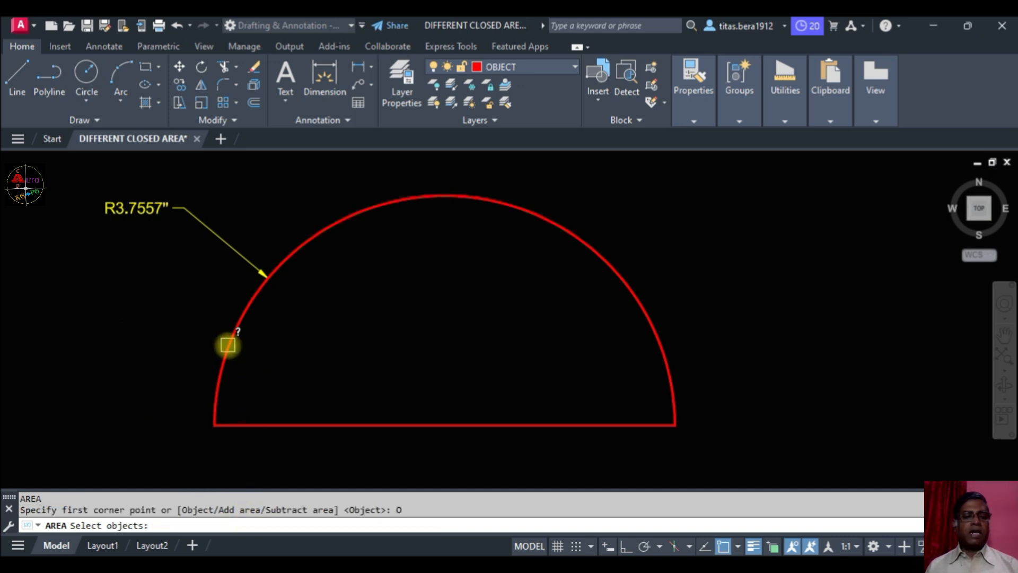
left_click(228, 345)
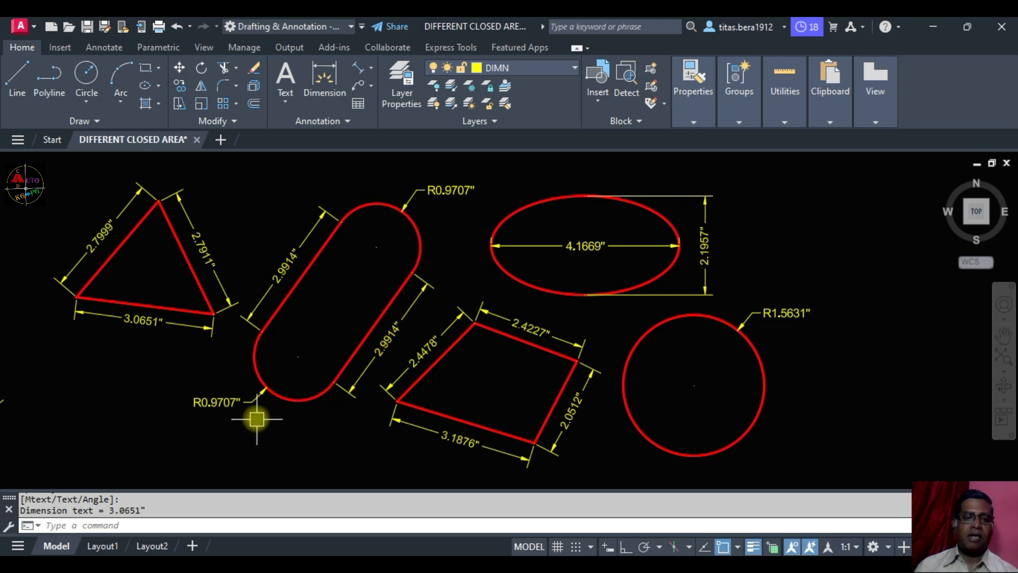
Join the slanted slot's two straight sides and two end arcs into one polyline and select it to check
left_click(292, 289)
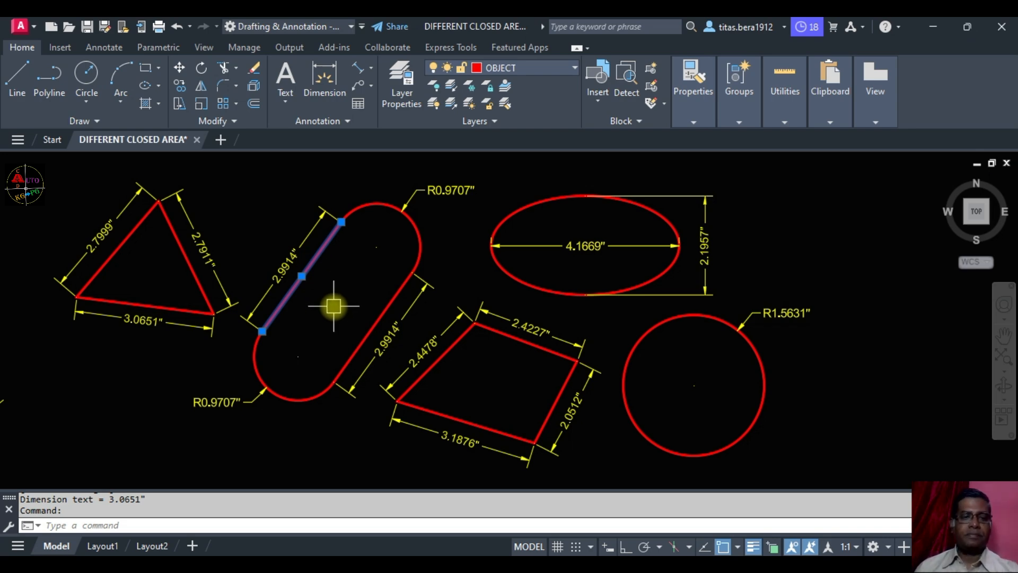
key("Escape")
left_click(216, 121)
left_click(250, 157)
left_click(301, 276)
left_click(376, 203)
left_click(373, 327)
left_click(298, 401)
key("Return")
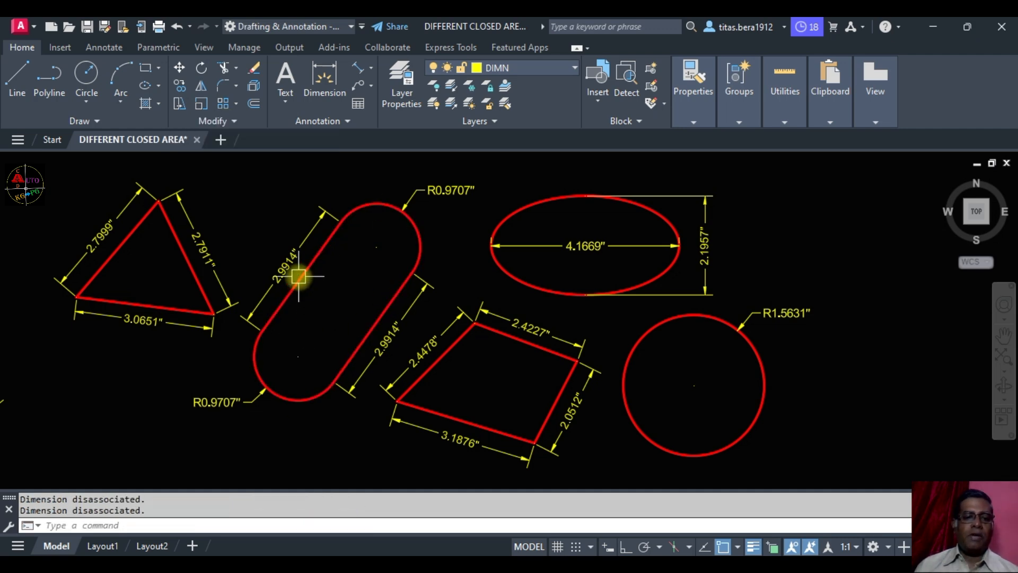
left_click(298, 276)
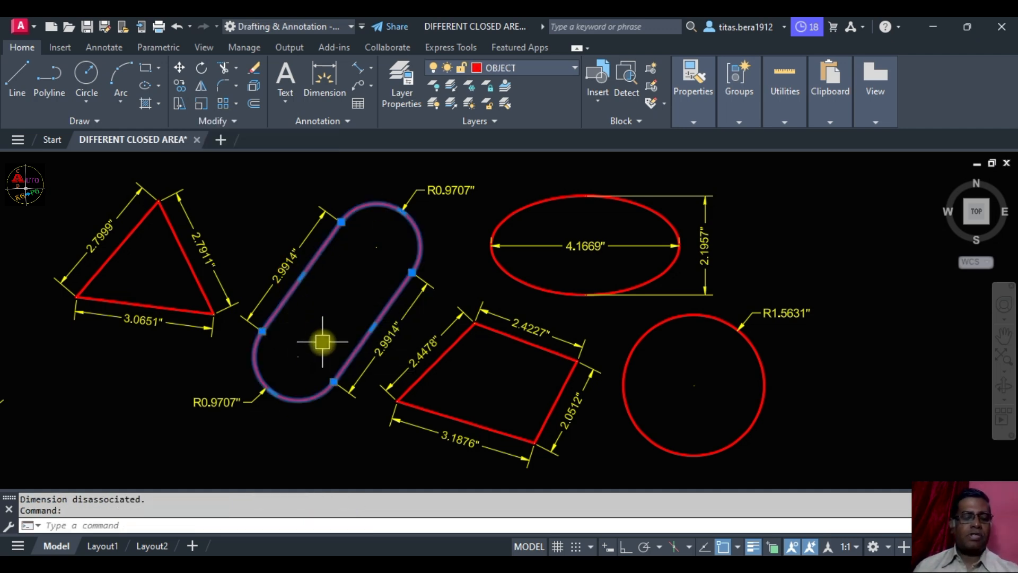
key("Escape")
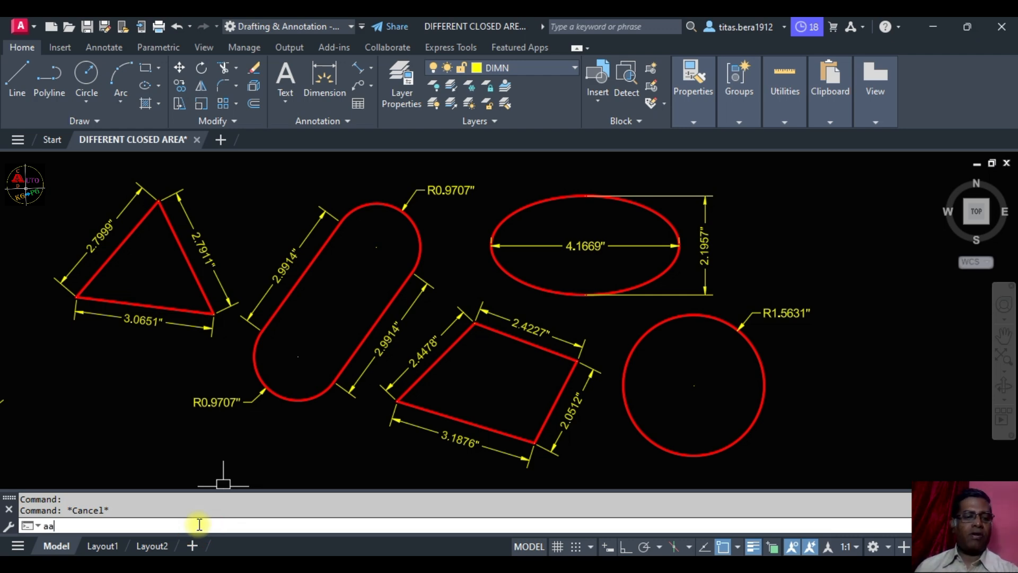
Start the AREA command in Add area mode and add the triangle's area by picking its three corners and closing back at the first
key("Return")
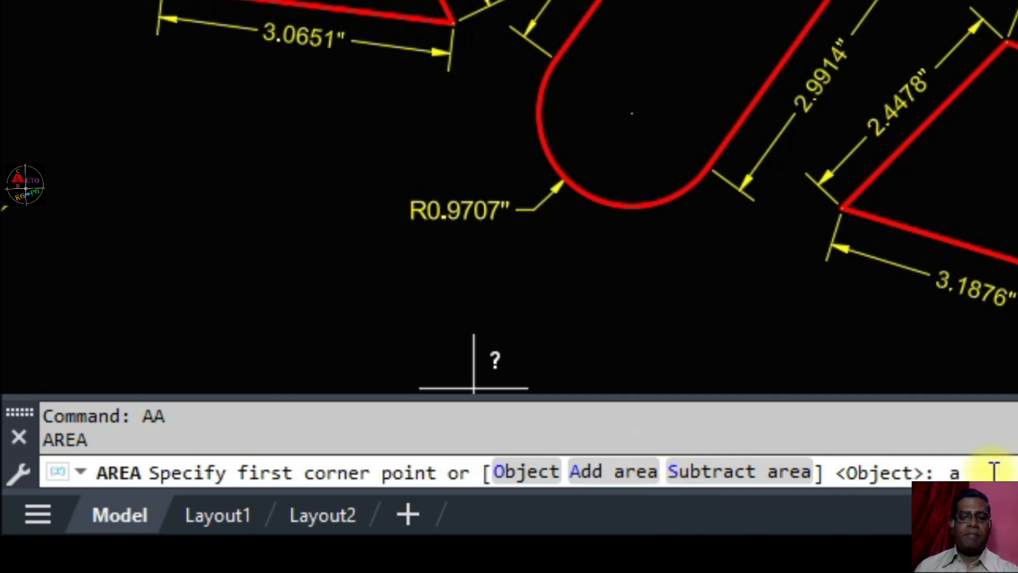
key("Return")
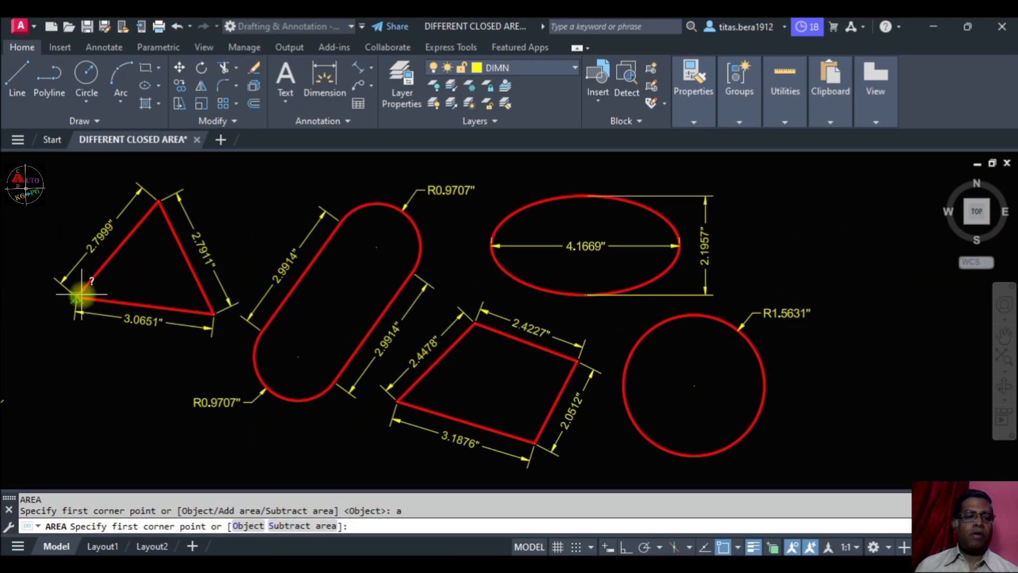
left_click(84, 290)
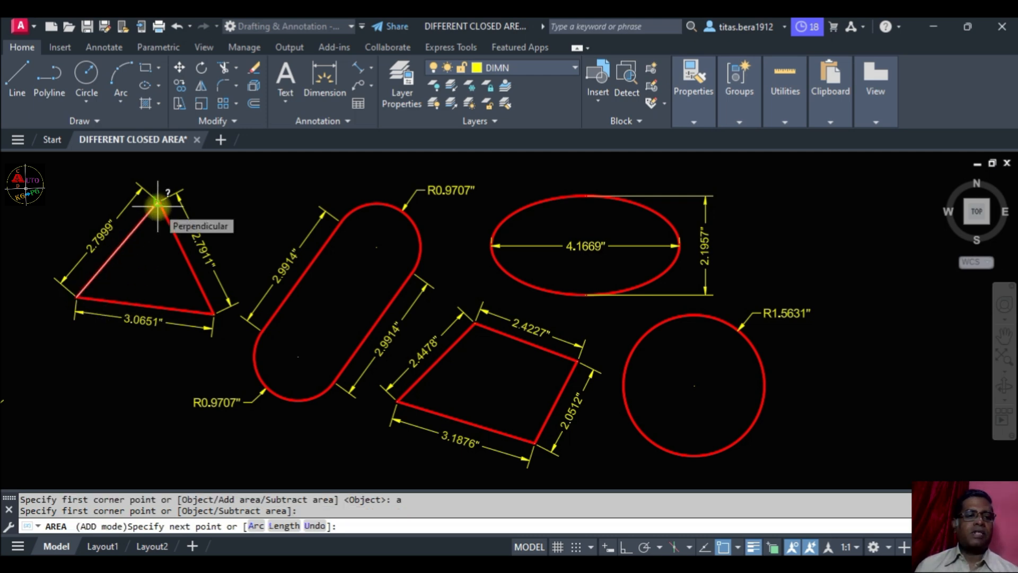
left_click(158, 203)
left_click(214, 314)
left_click(77, 297)
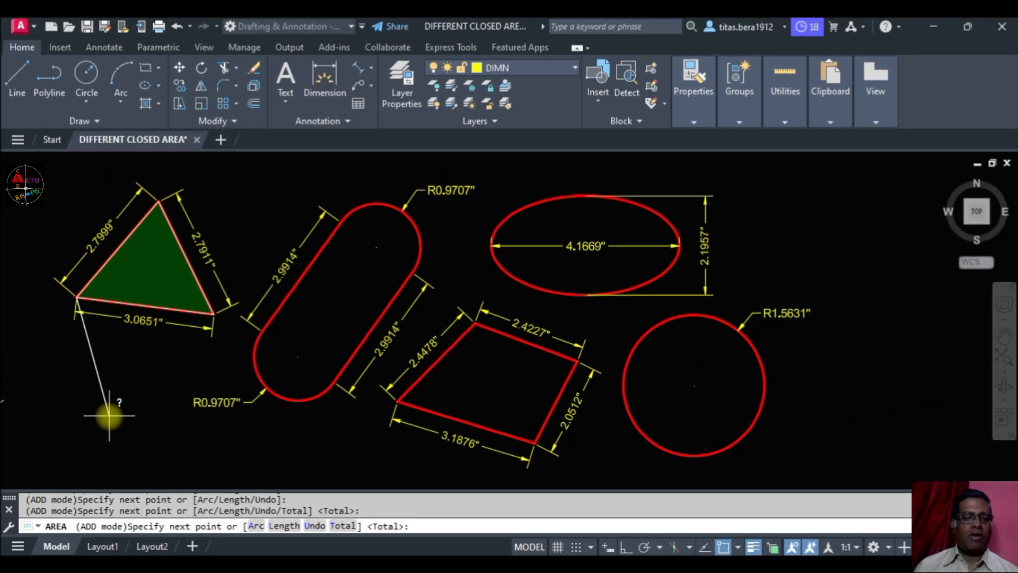
key("Return")
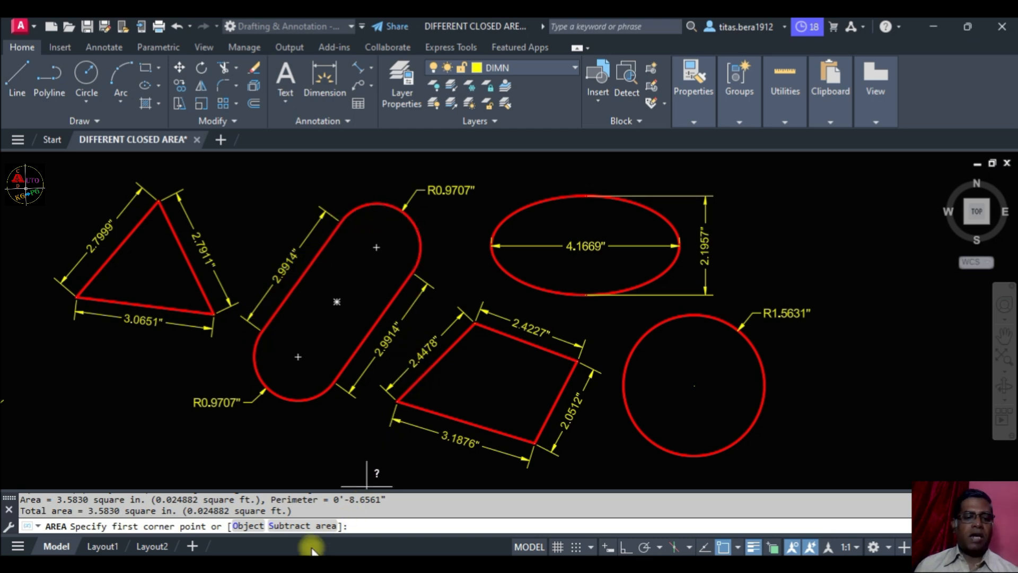
Add the areas of the slanted slot, the ellipse and the circle to the running total, selecting each as an object
left_click(248, 525)
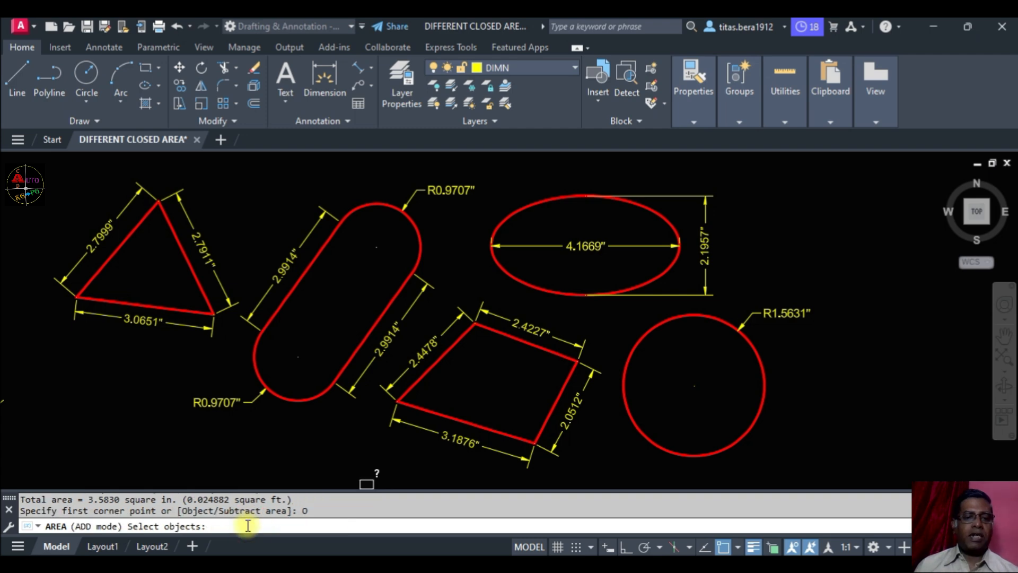
left_click(295, 402)
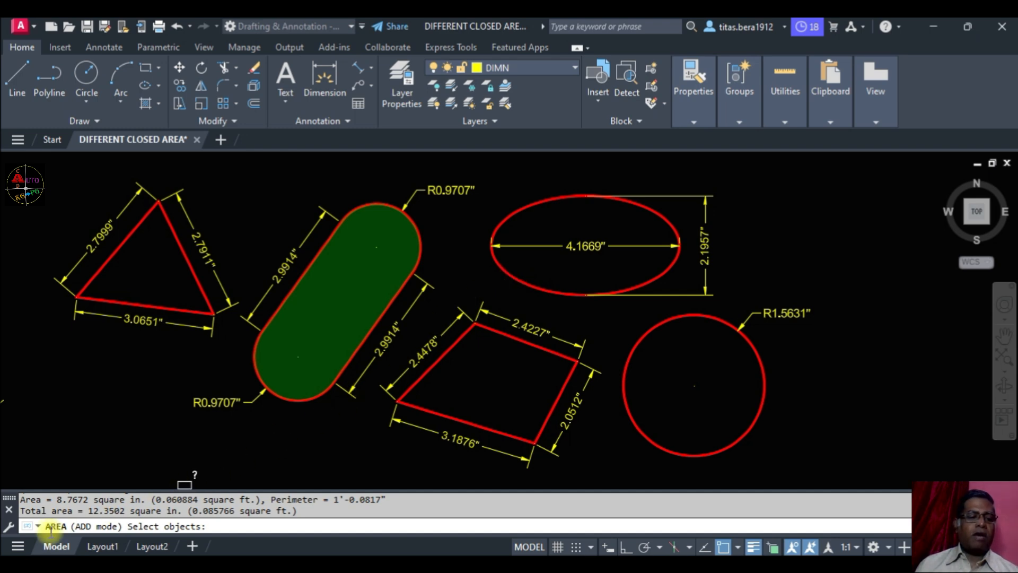
left_click(511, 274)
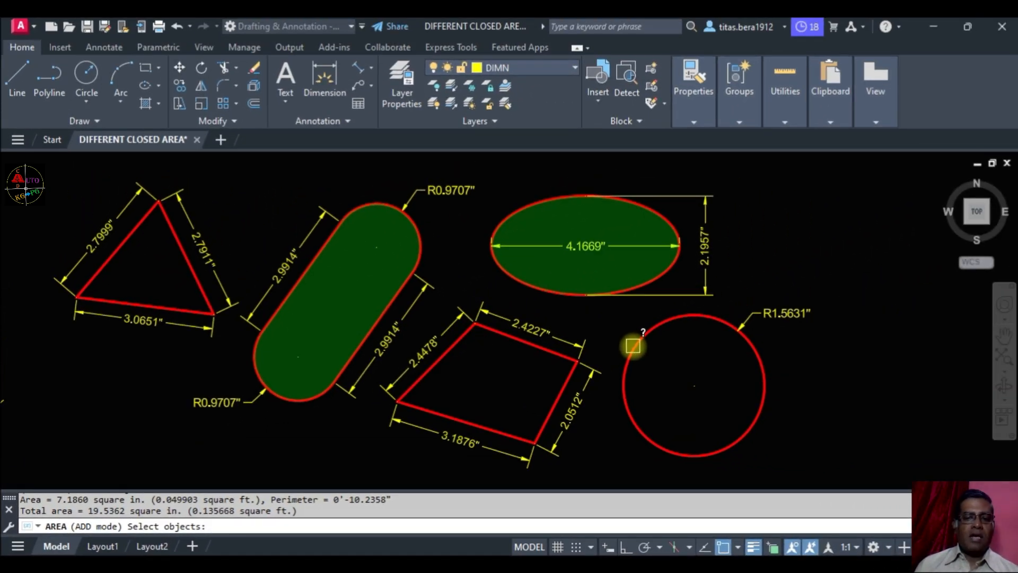
left_click(632, 345)
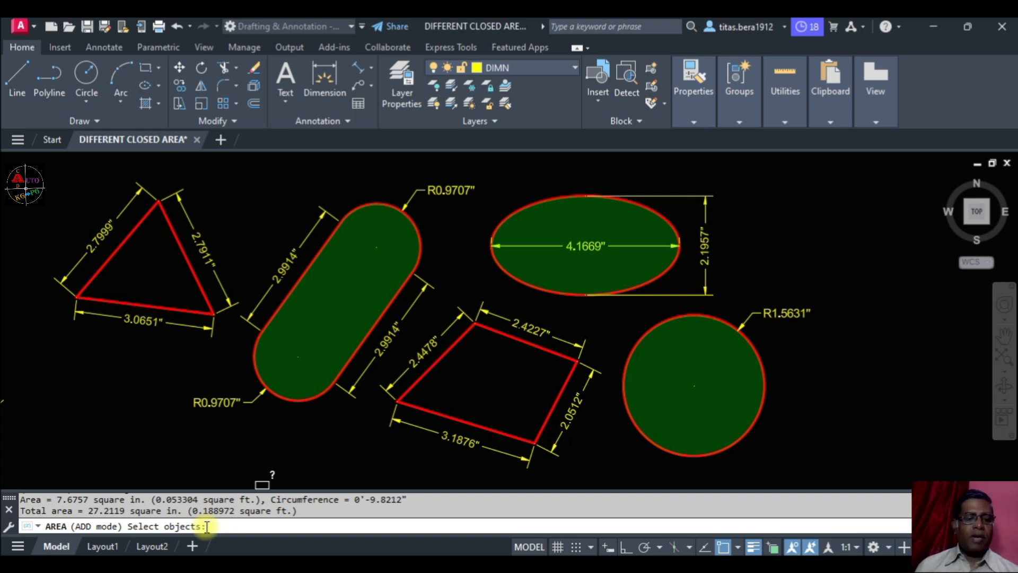
key("Return")
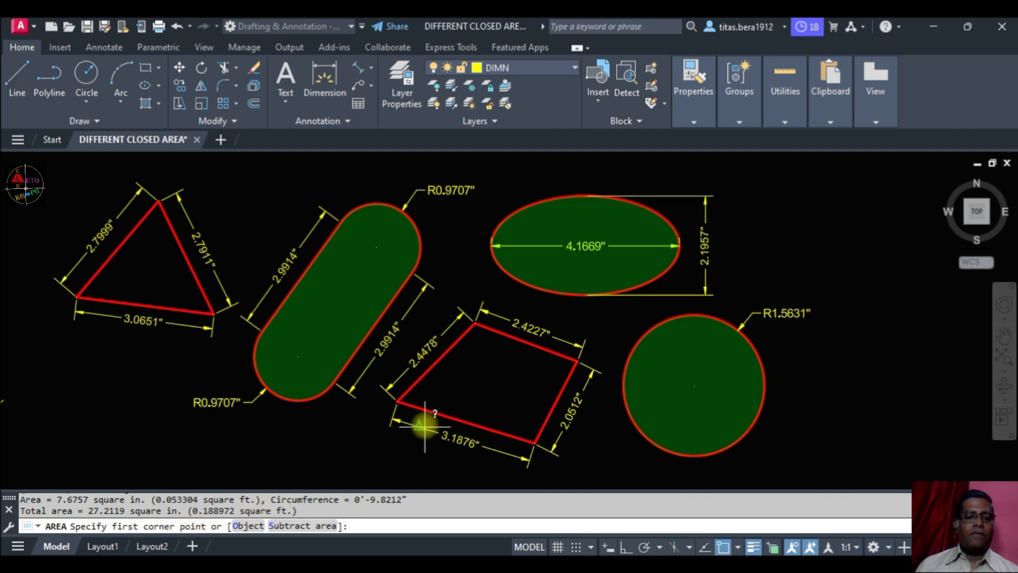
Add the four-sided shape's area to the running total by picking its four corners
left_click(417, 400)
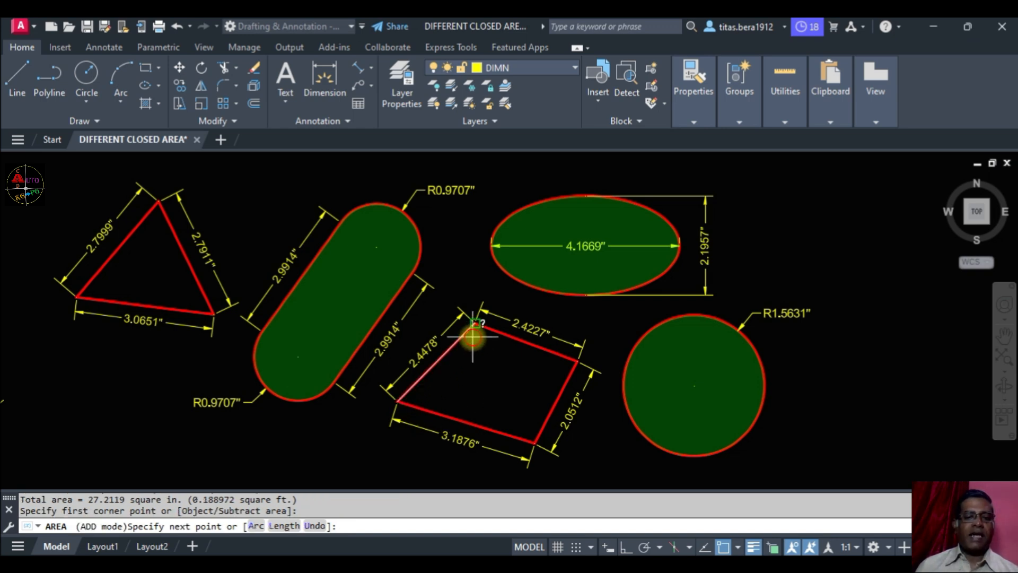
left_click(473, 335)
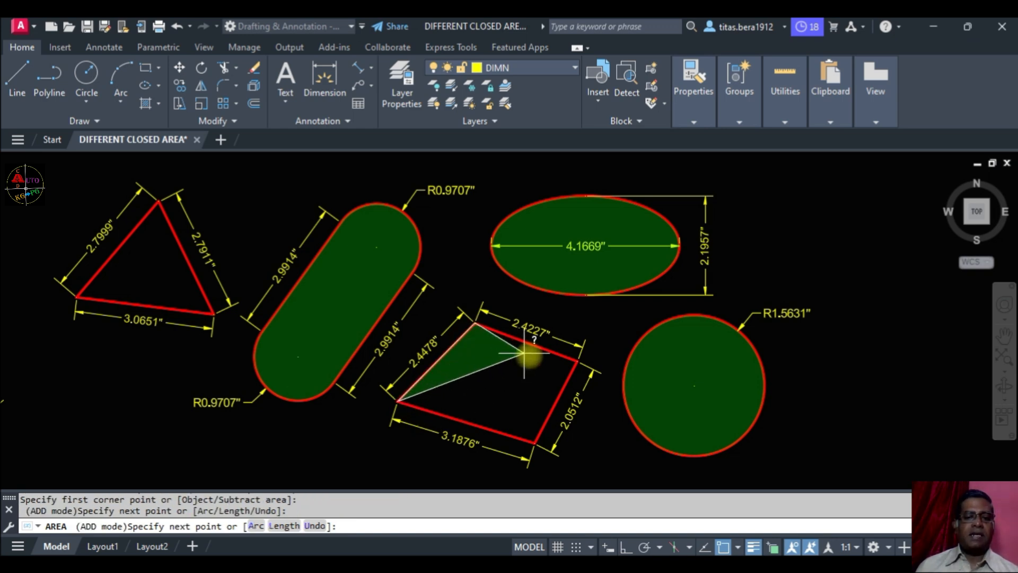
left_click(576, 361)
left_click(534, 441)
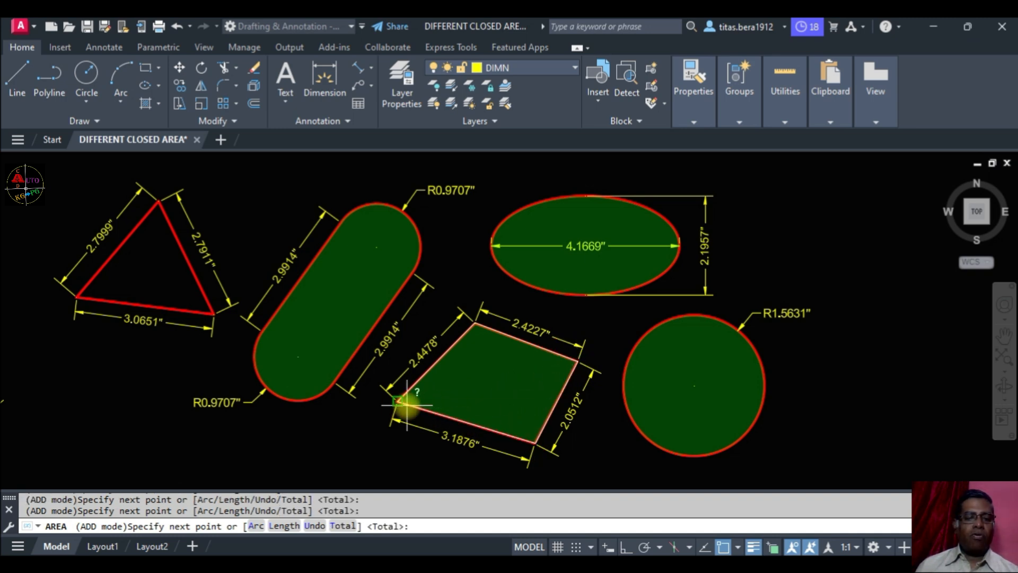
key("Return")
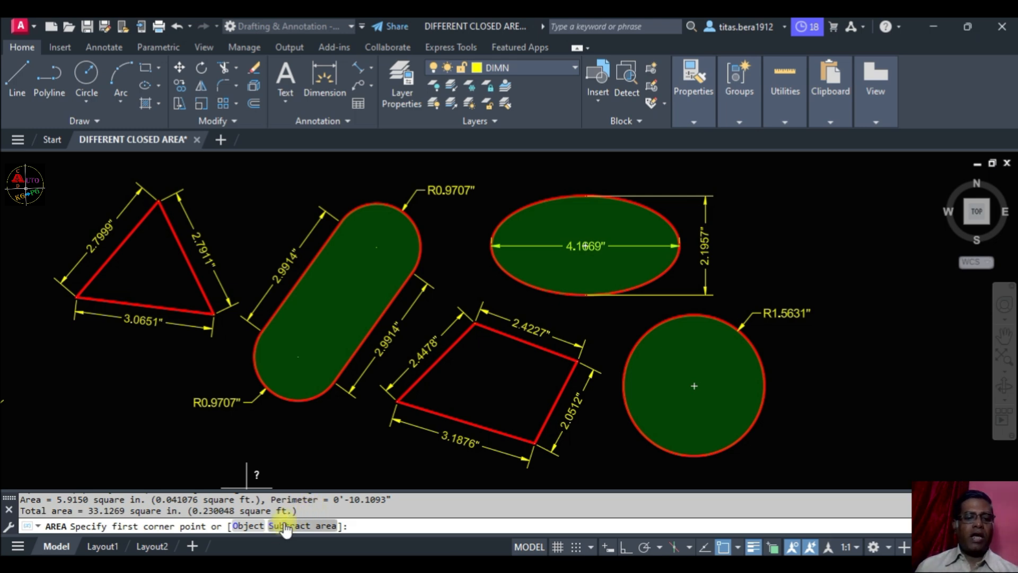
Add the slanted slot to the running total again using the Object option, picking its outline
left_click(247, 525)
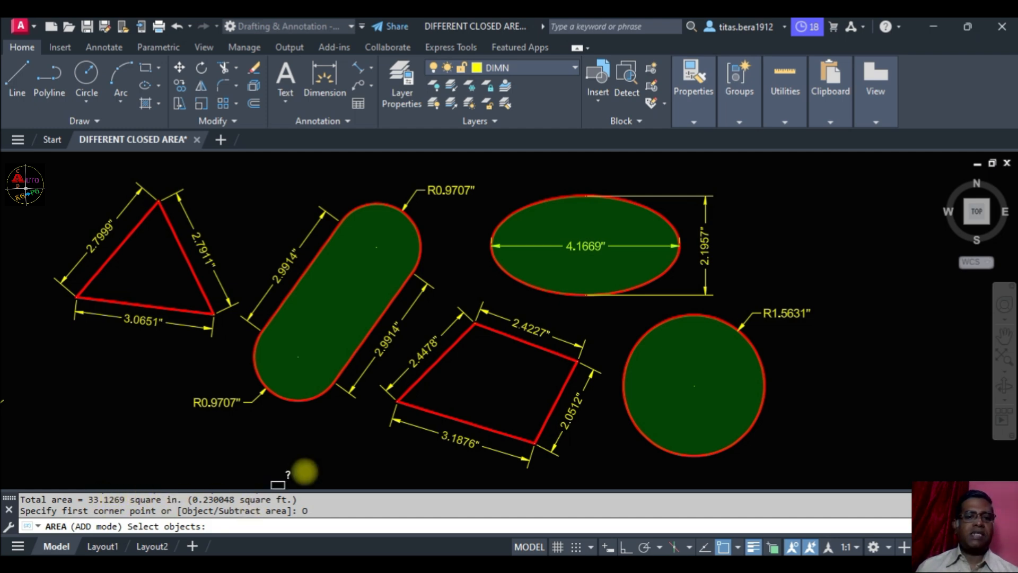
left_click(420, 229)
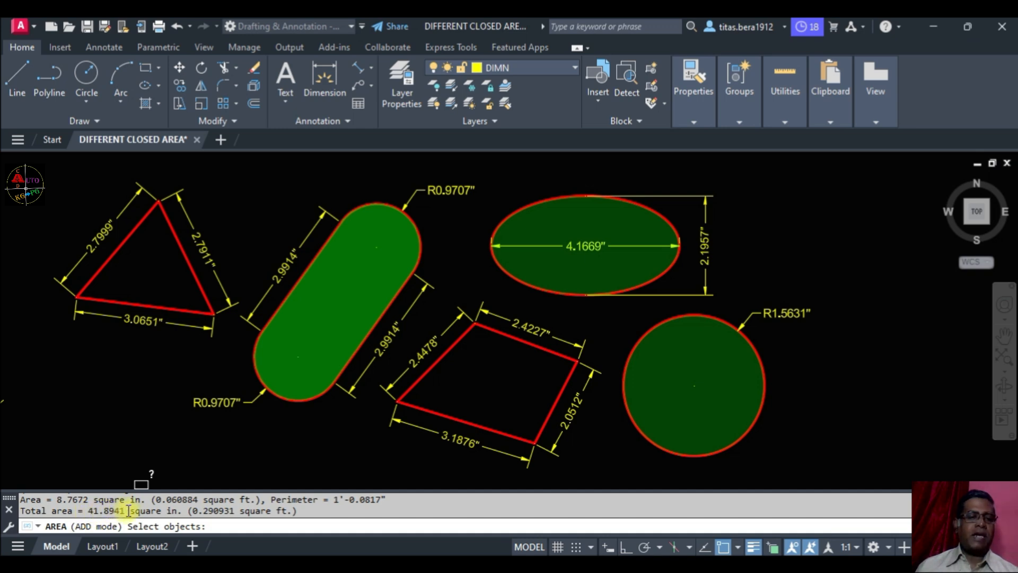
left_click(418, 233)
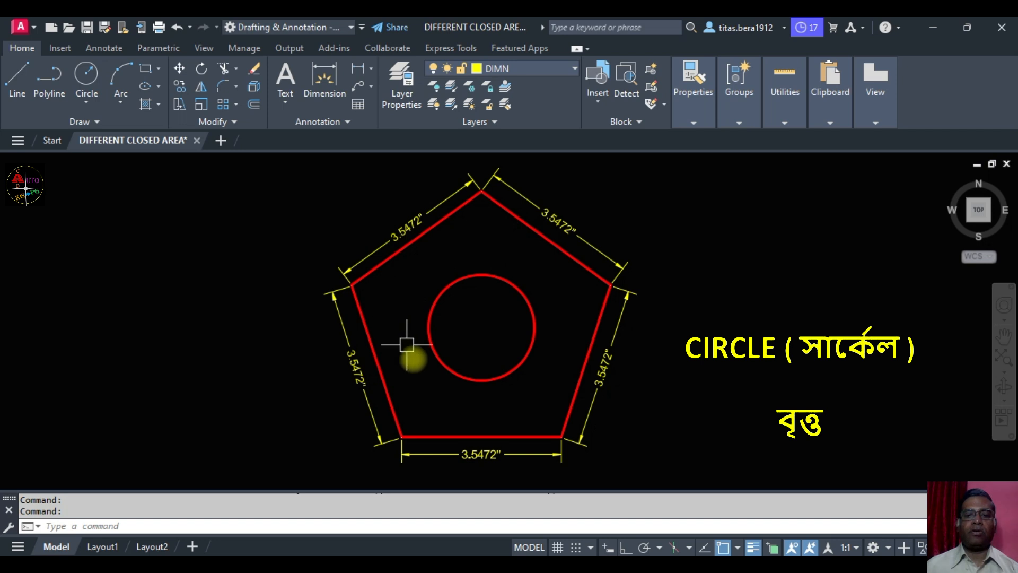
Run the AREA command in Subtract area mode with the Object option on the pentagon alone, and leave the command
mouse_move(513, 216)
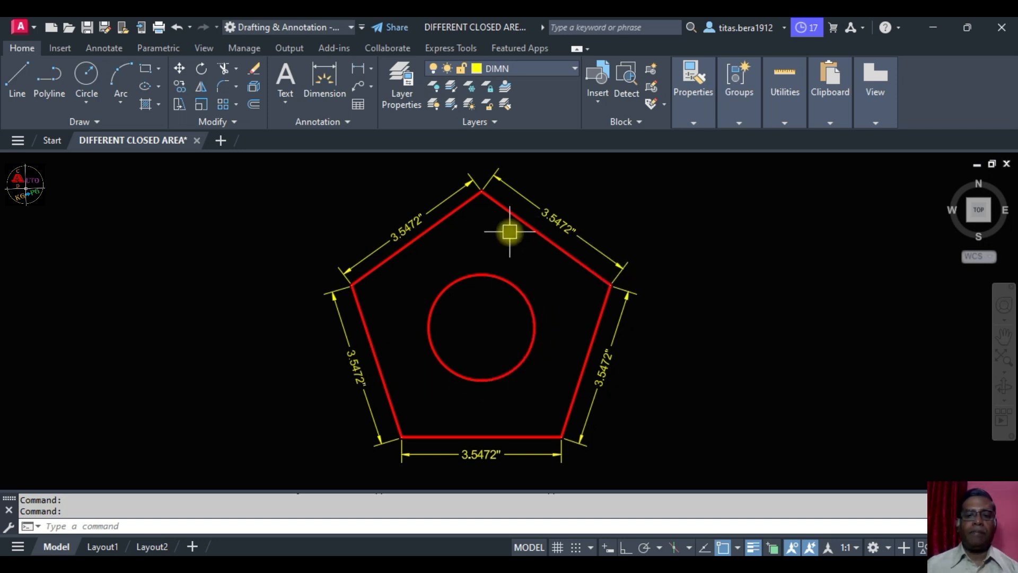
mouse_move(497, 279)
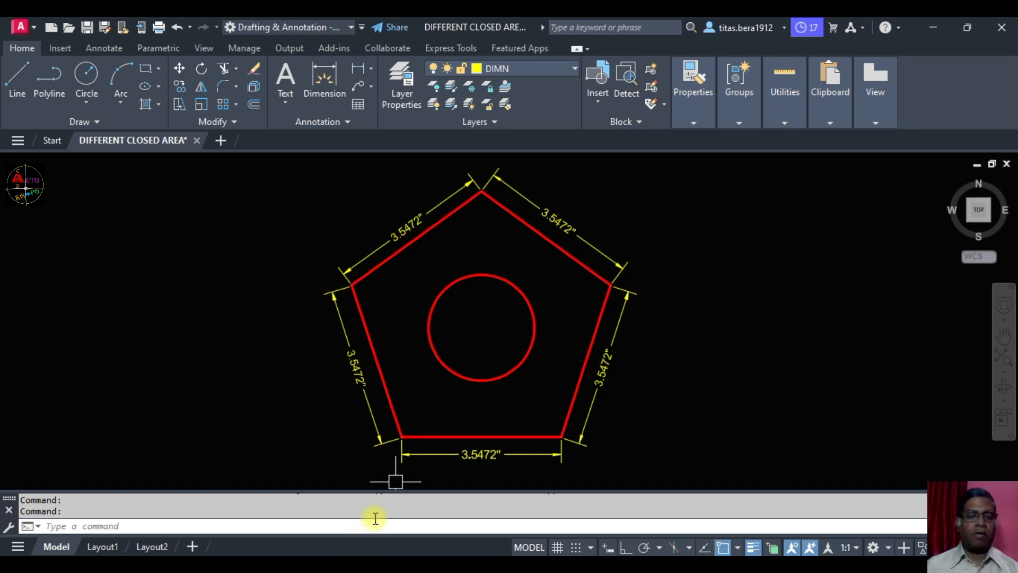
type("AA")
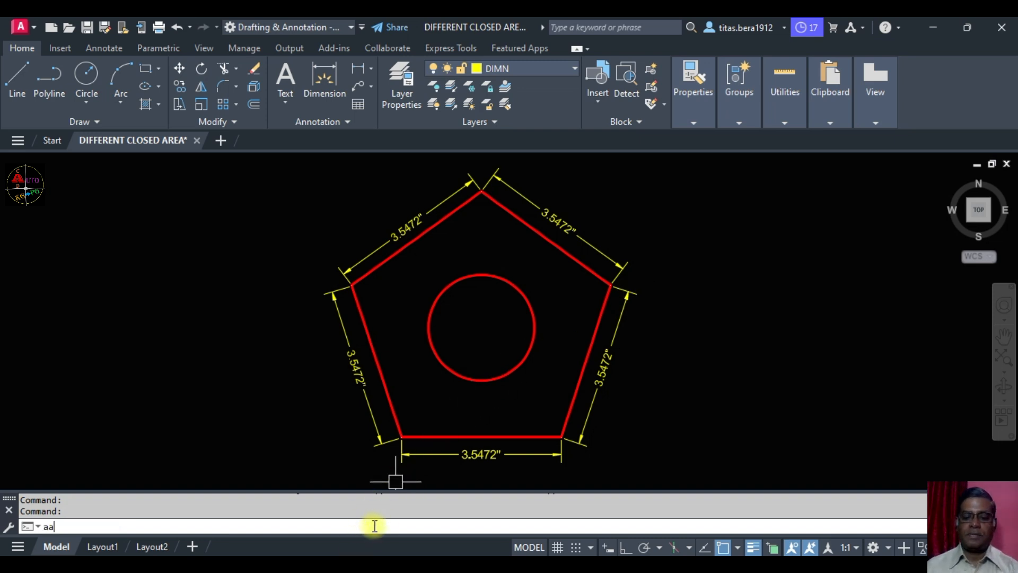
key("Return")
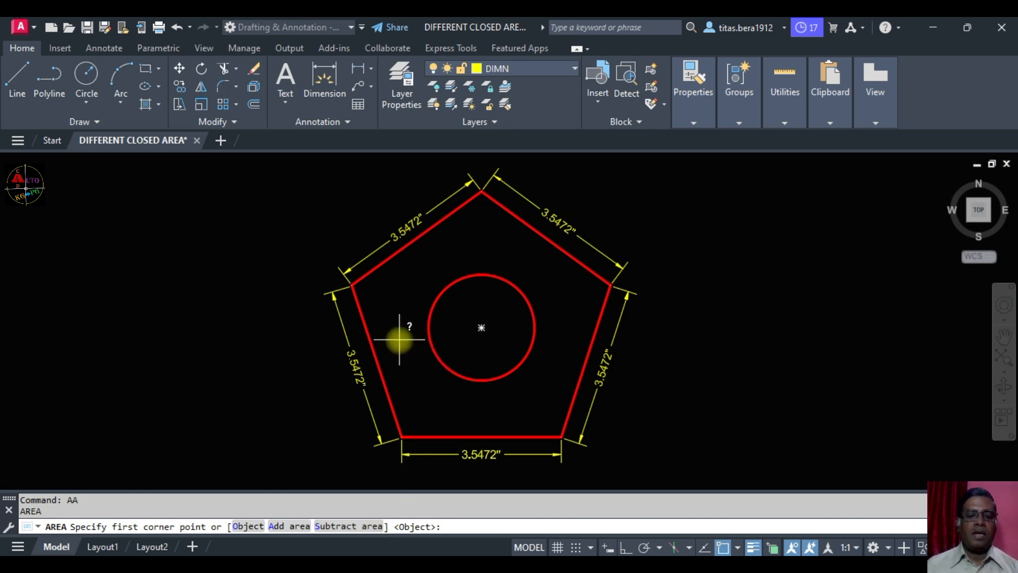
left_click(339, 531)
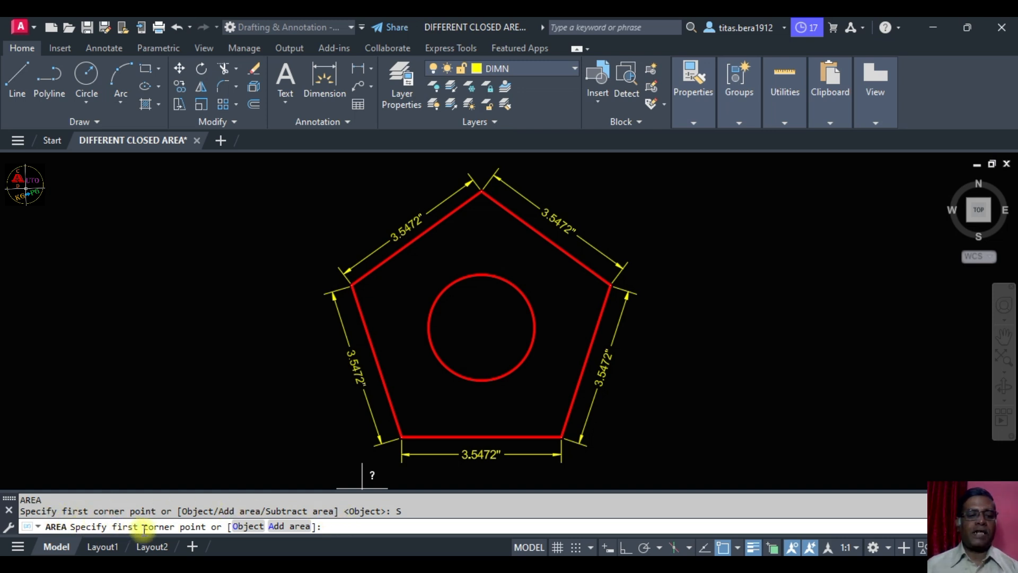
left_click(245, 527)
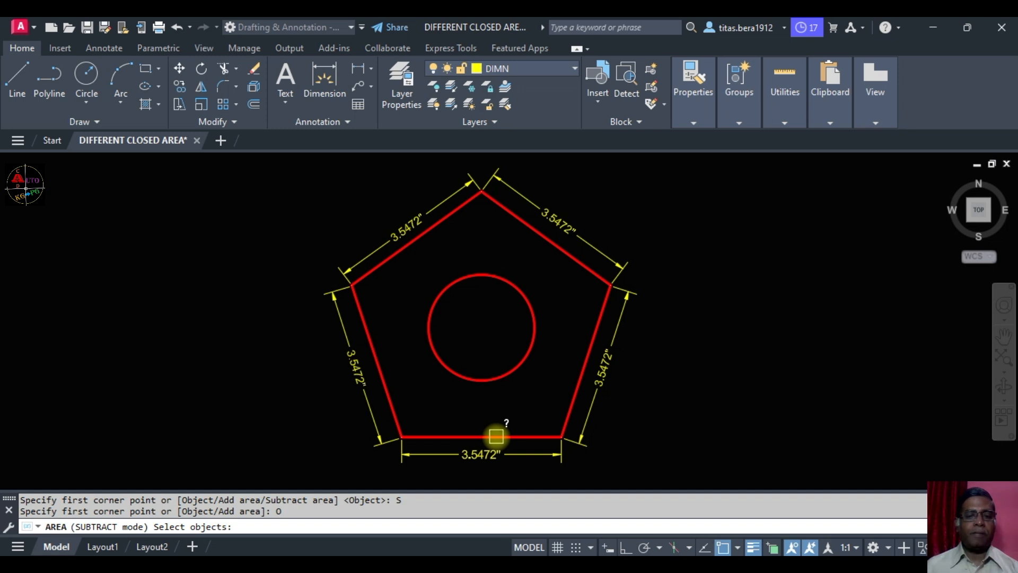
left_click(496, 437)
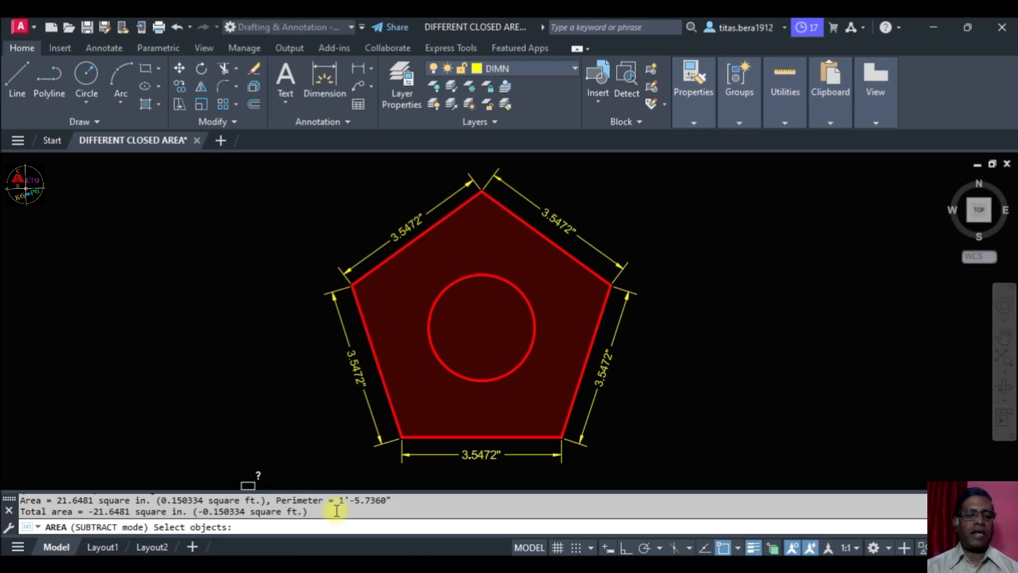
key("Escape")
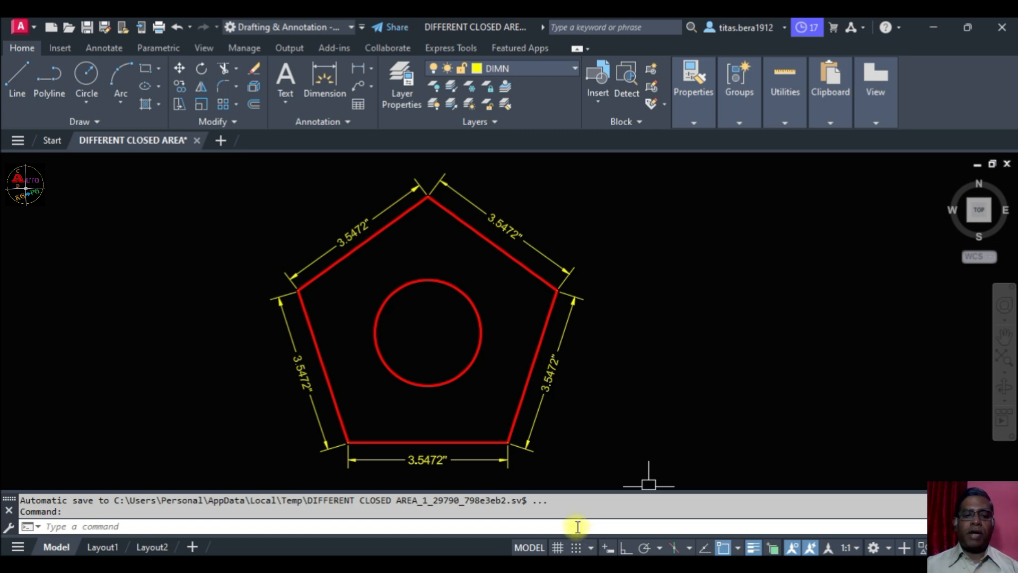
Measure the pentagon with the AREA command in Add area mode, selecting it as an object and ending the selection
type("AA")
key("Return")
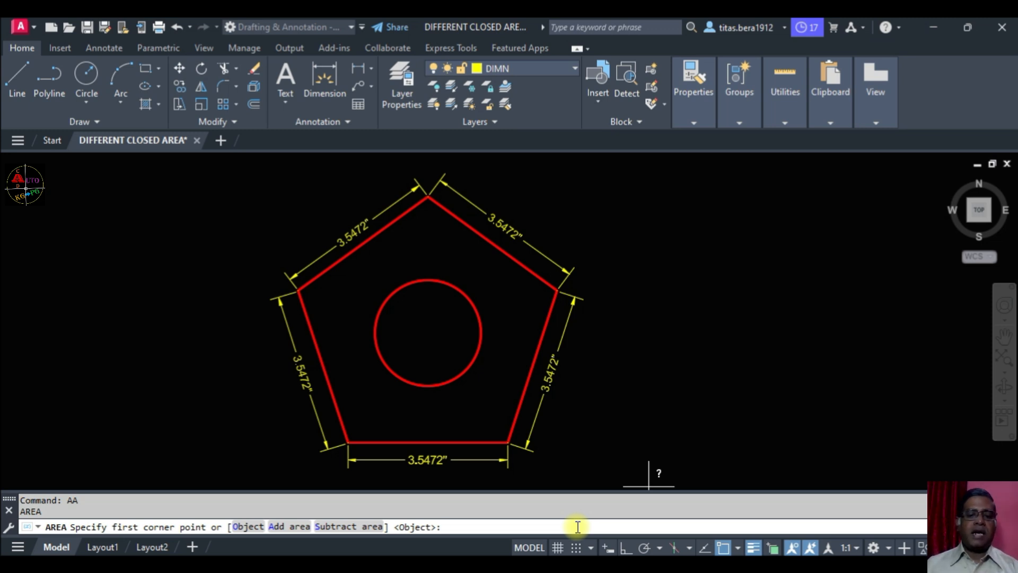
left_click(296, 526)
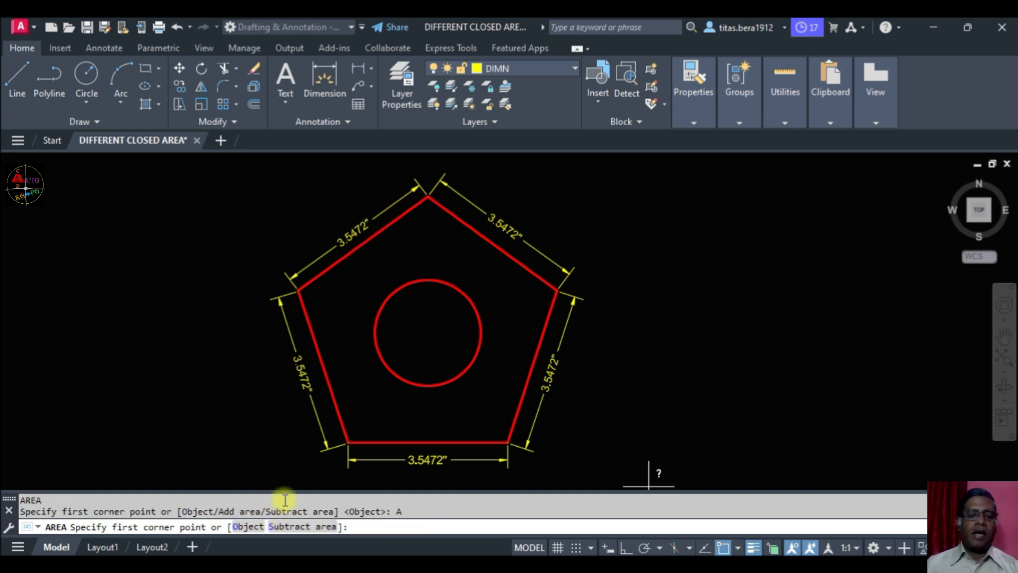
left_click(247, 527)
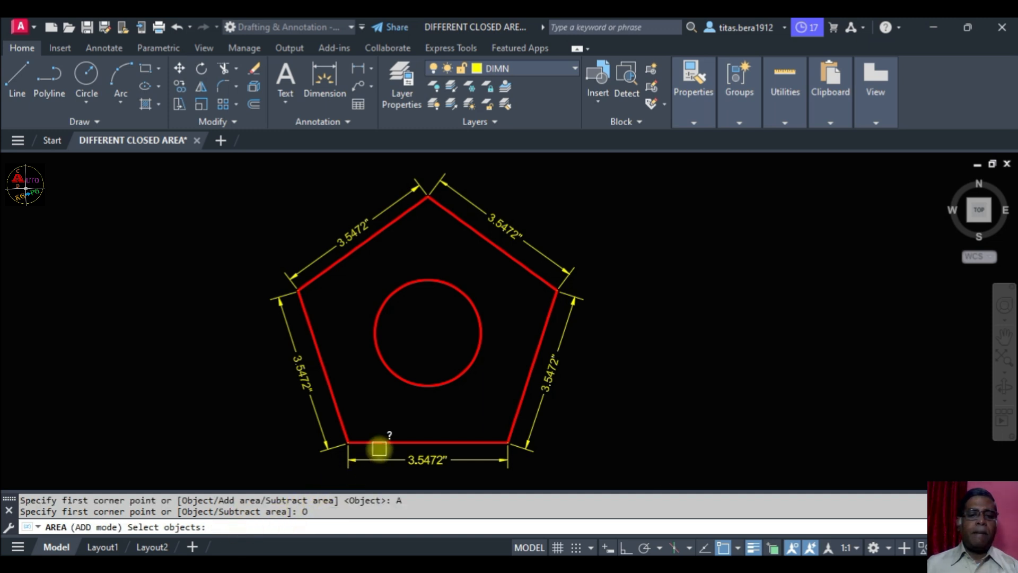
left_click(384, 440)
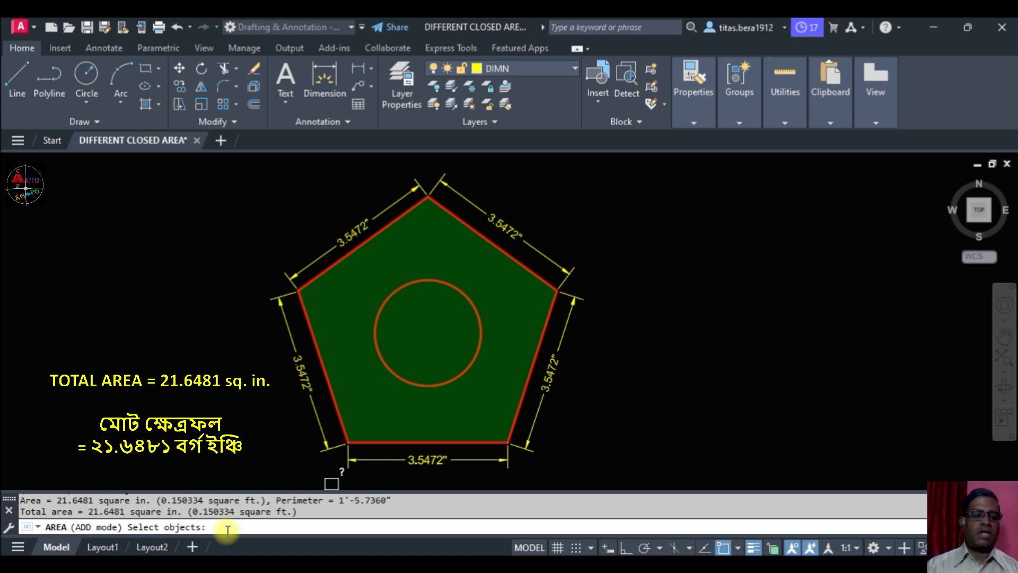
key("Return")
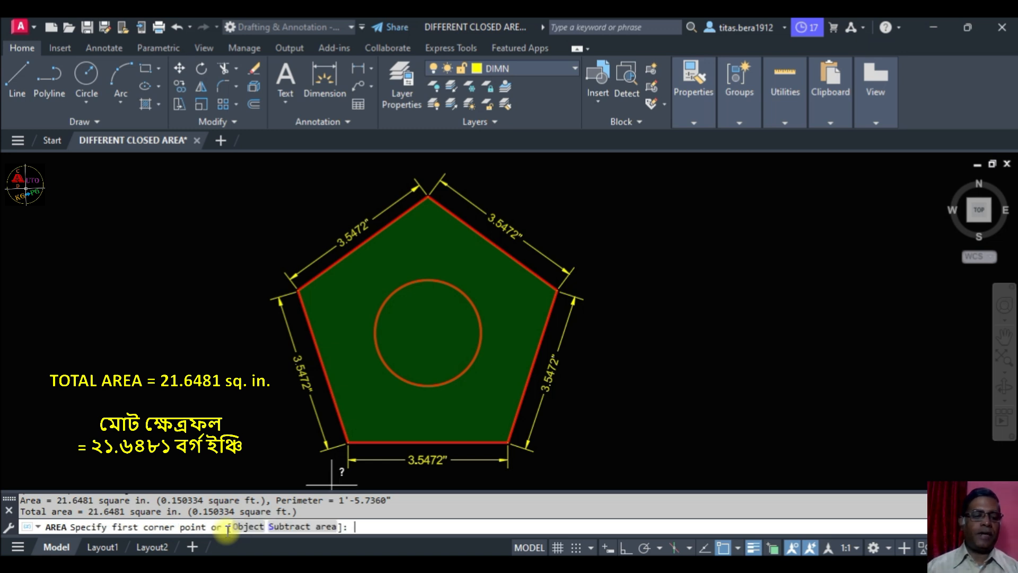
Subtract the inner circle's area from the pentagon's, using Subtract area with the Object option
left_click(321, 528)
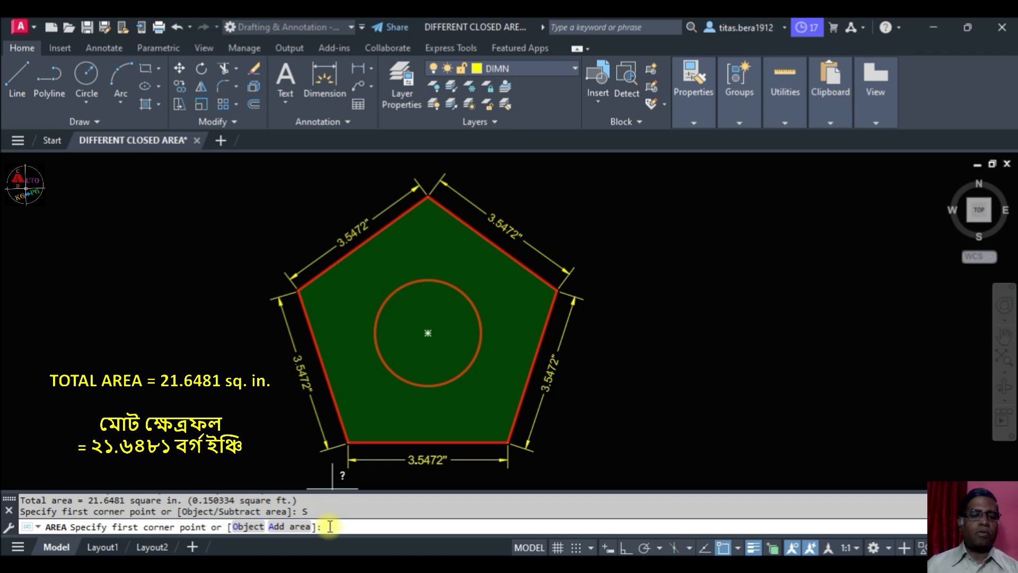
left_click(247, 527)
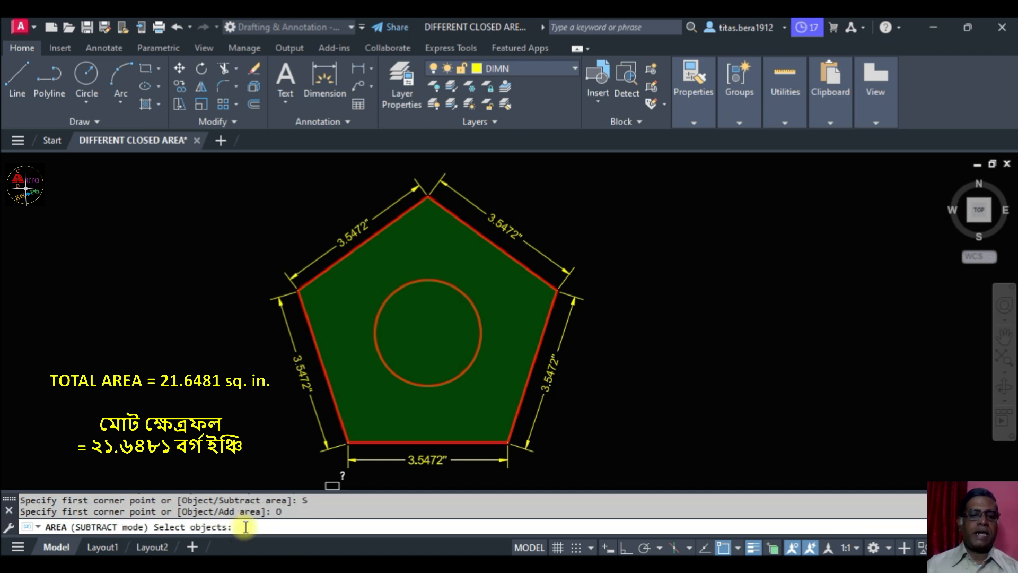
left_click(393, 372)
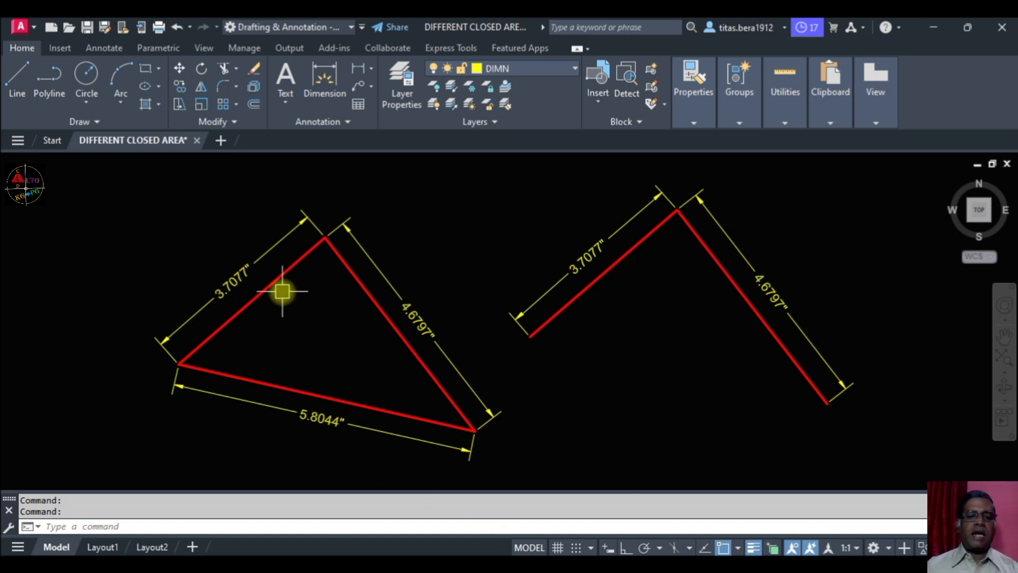
Measure the closed triangle's area and perimeter using the AREA command's Object option
type("AA")
key("Return")
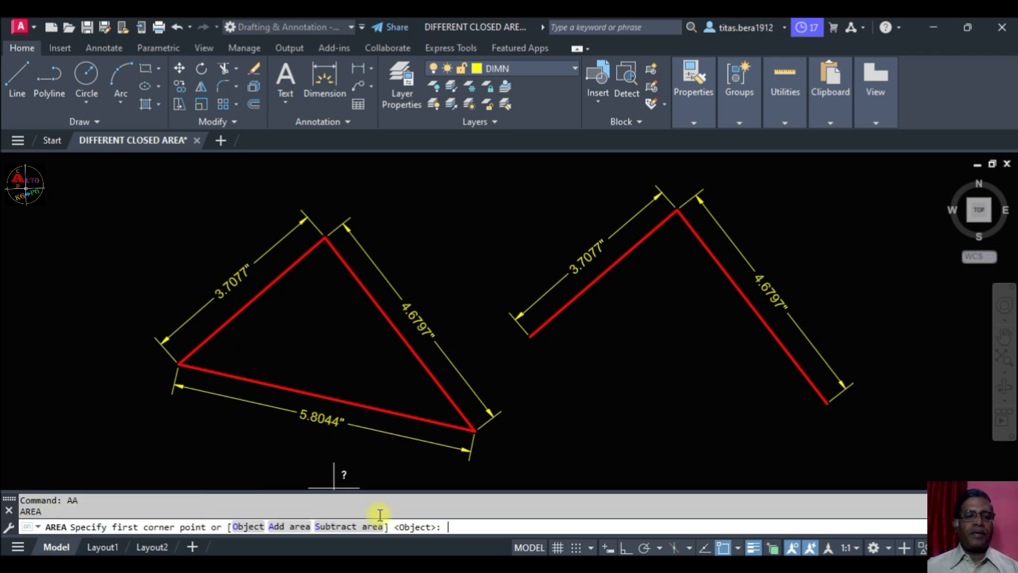
type("O")
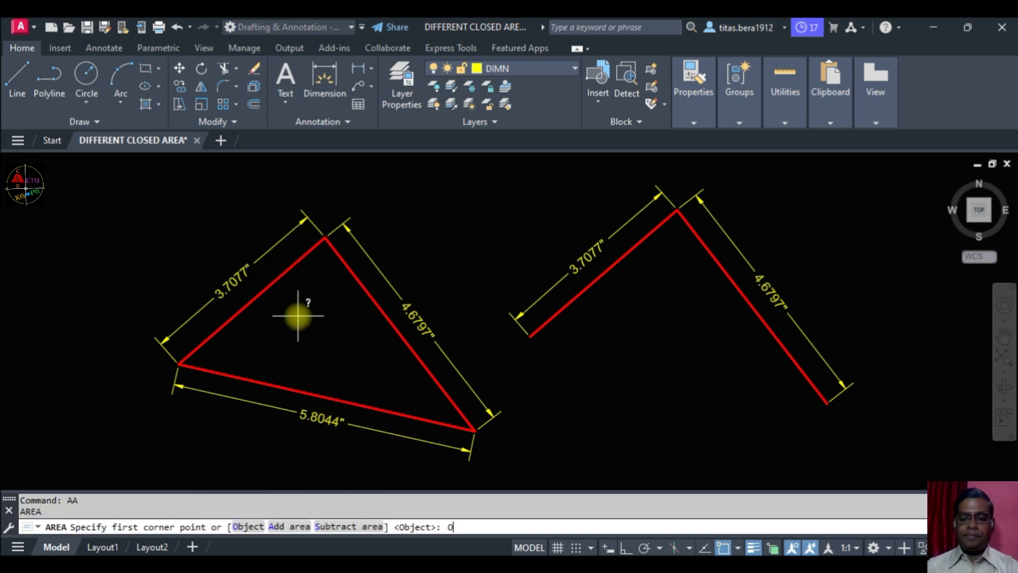
key("Return")
left_click(274, 284)
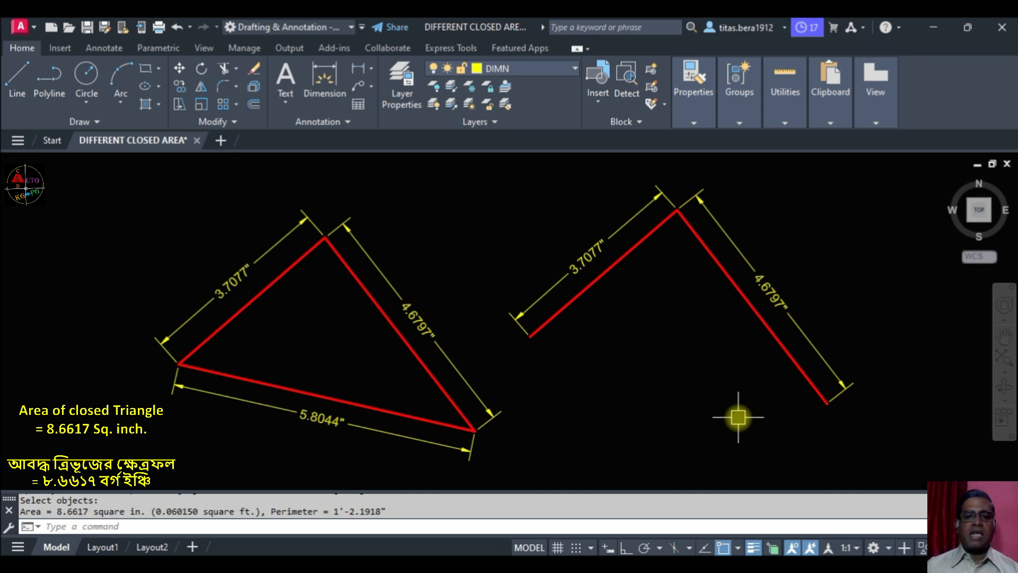
Measure the area and length of the open two-segment polyline using the AREA command's Object option
type("AA")
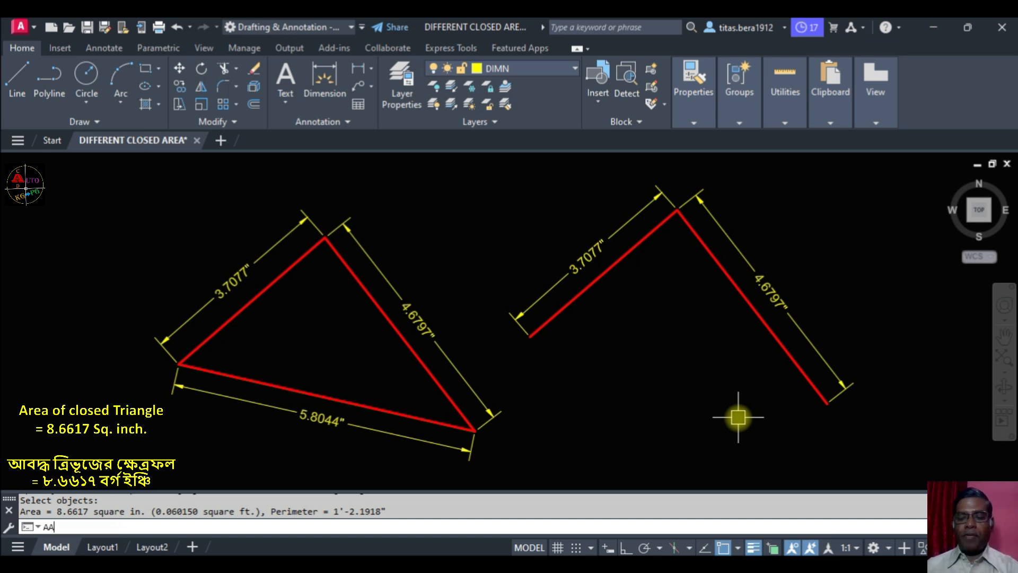
key("Return")
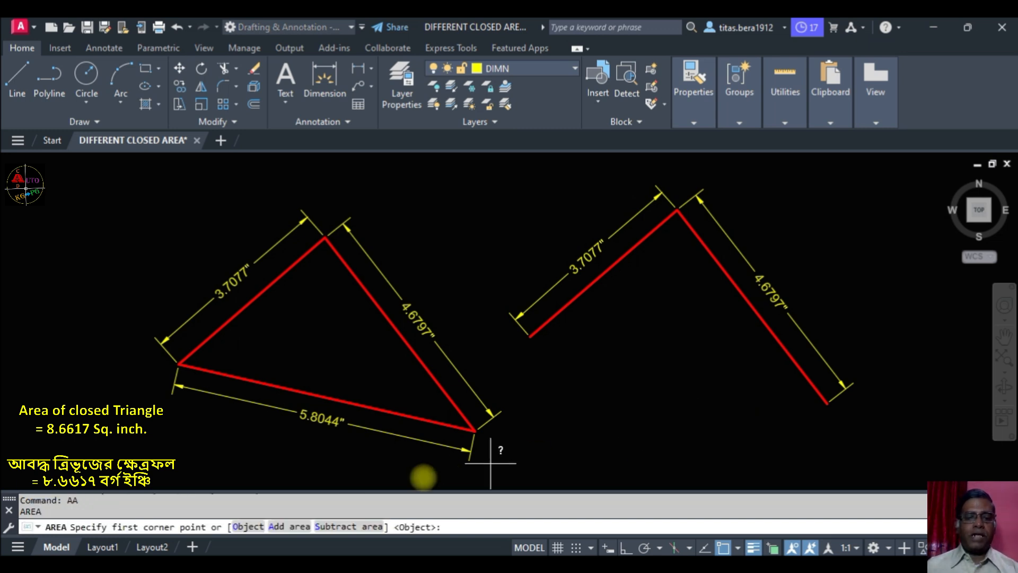
left_click(253, 525)
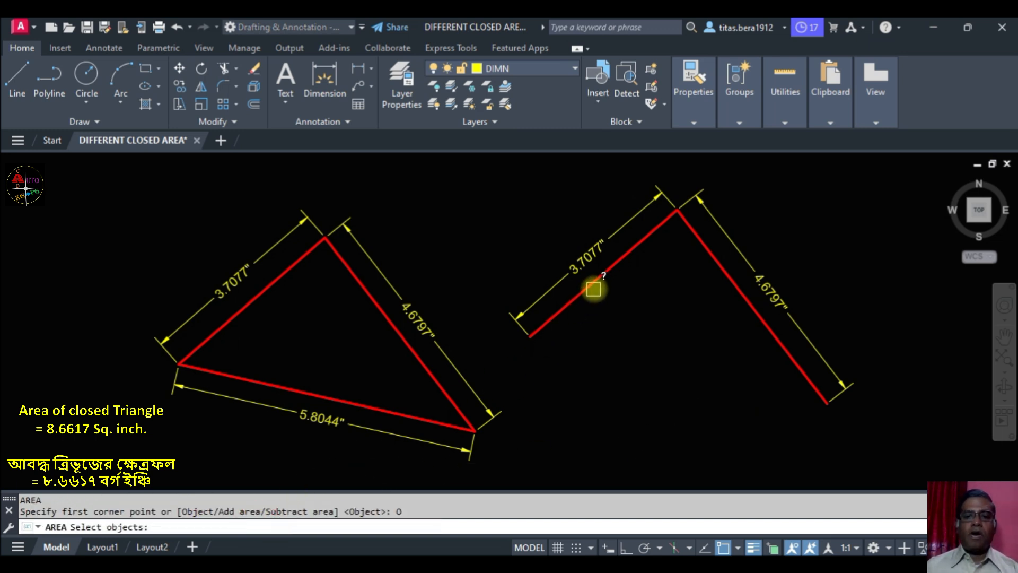
left_click(595, 282)
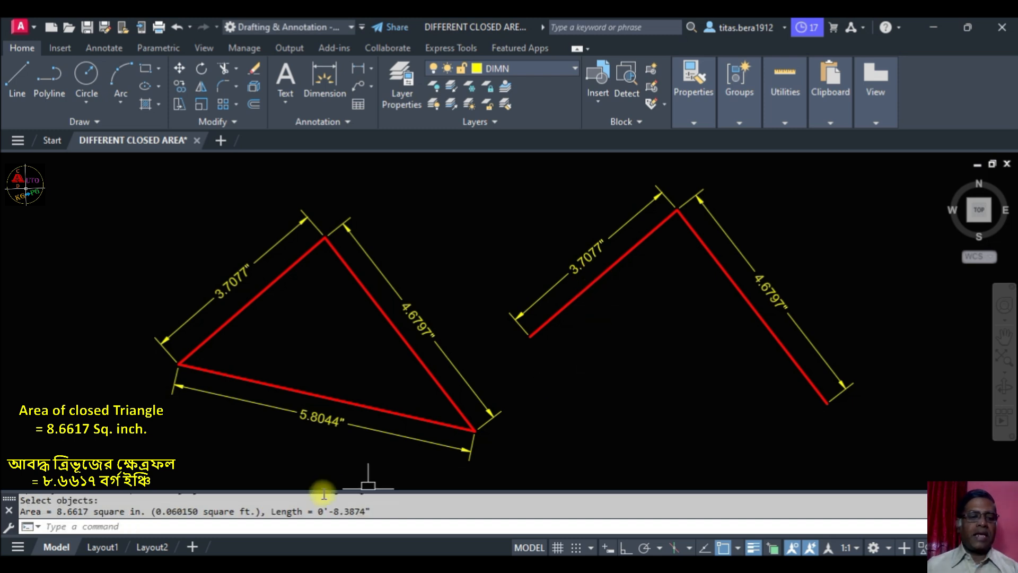